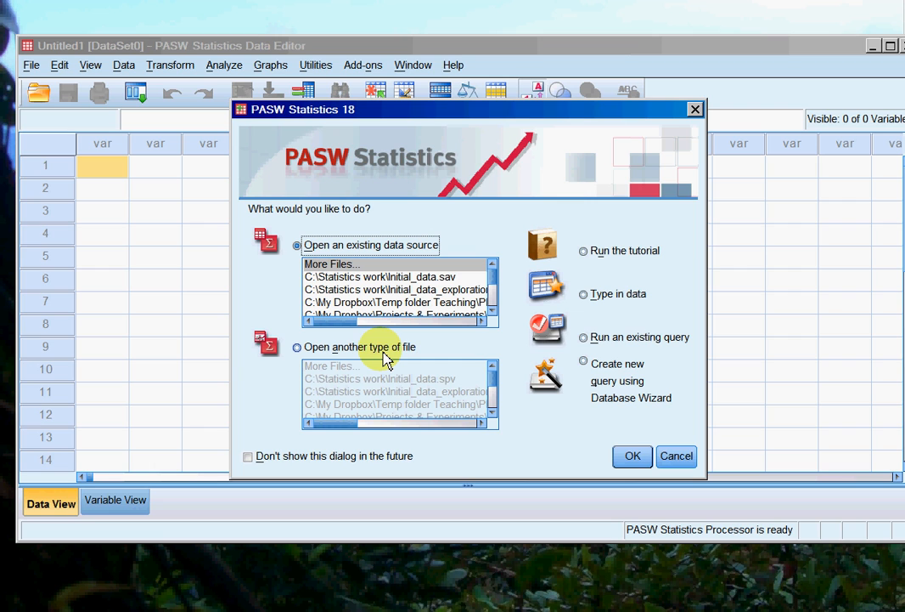
Start a blank dataset using the Type in data option
left_click(585, 295)
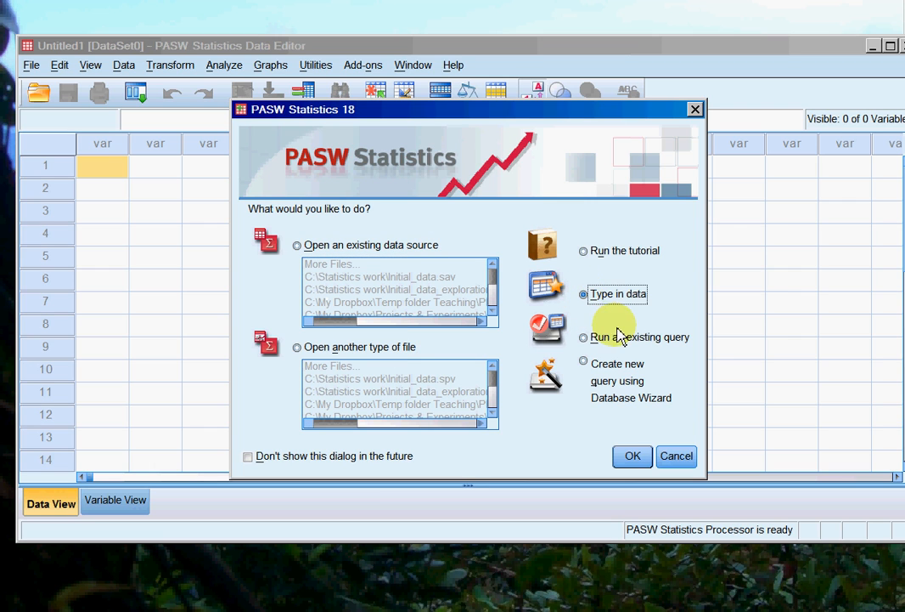
left_click(633, 456)
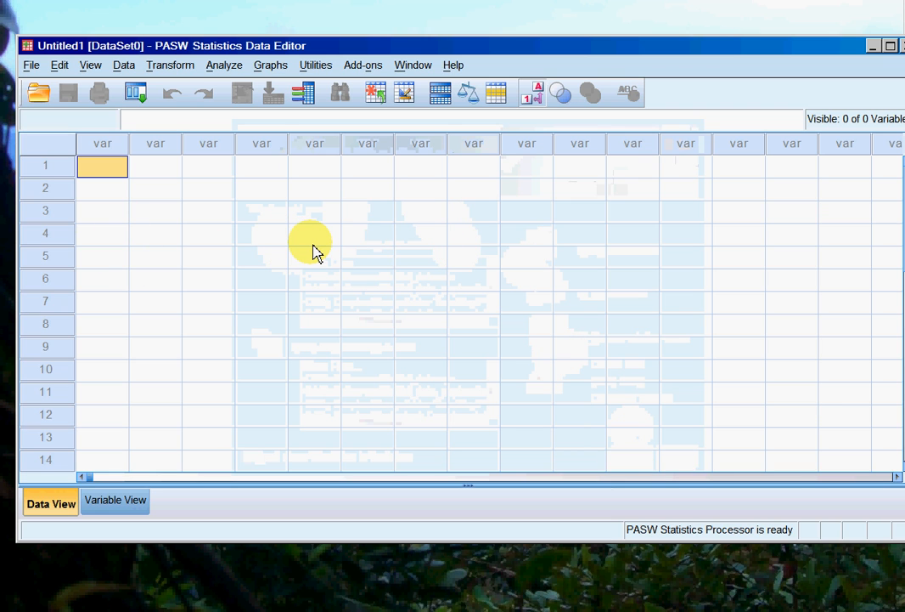
left_click_drag(751, 44, 740, 43)
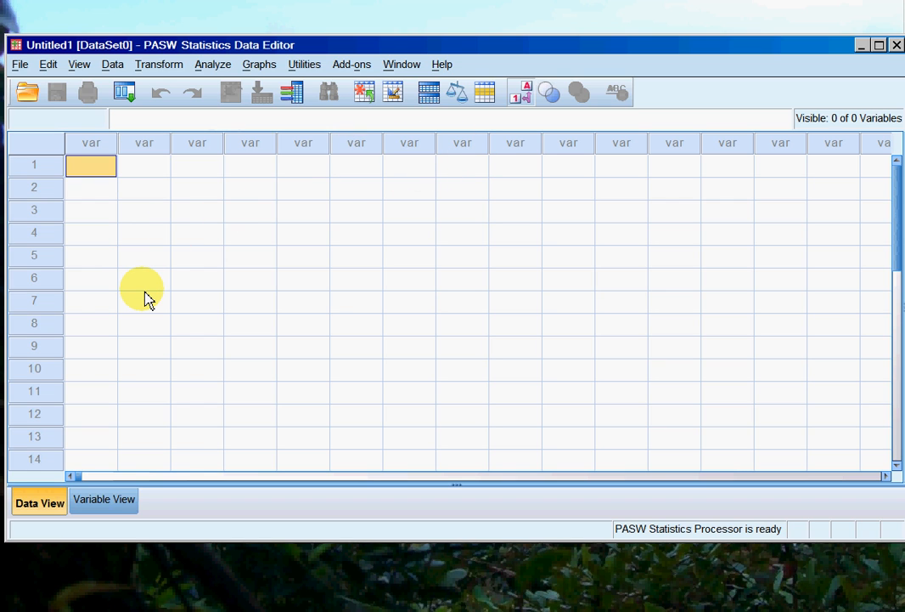
Enter trial values in the first column, 1 in row 1 and 2 in rows 2 to 6, and check the variable's definition
type("1")
key("Return")
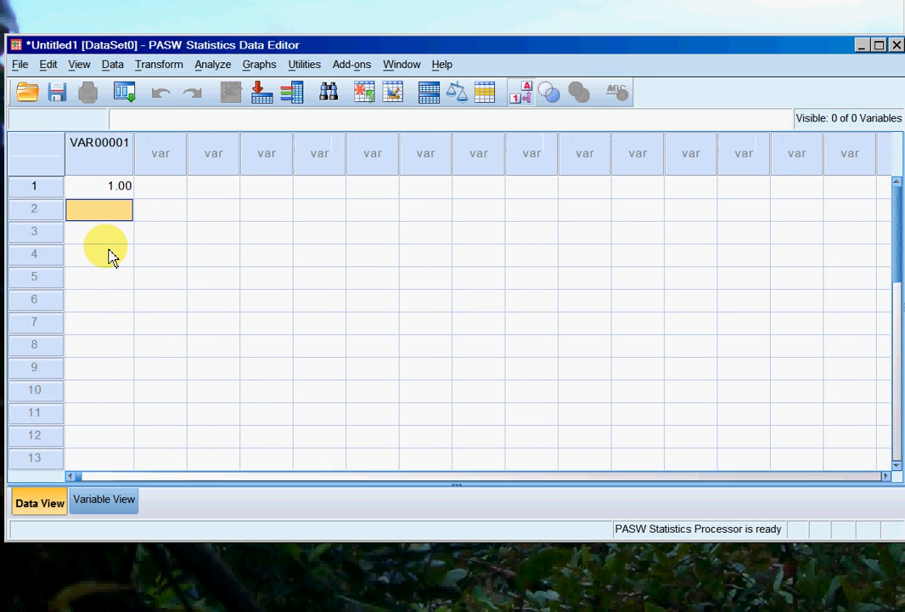
key("Up")
key("Down")
type("2")
key("Return")
type("2")
key("Return")
type("2")
key("Return")
type("2")
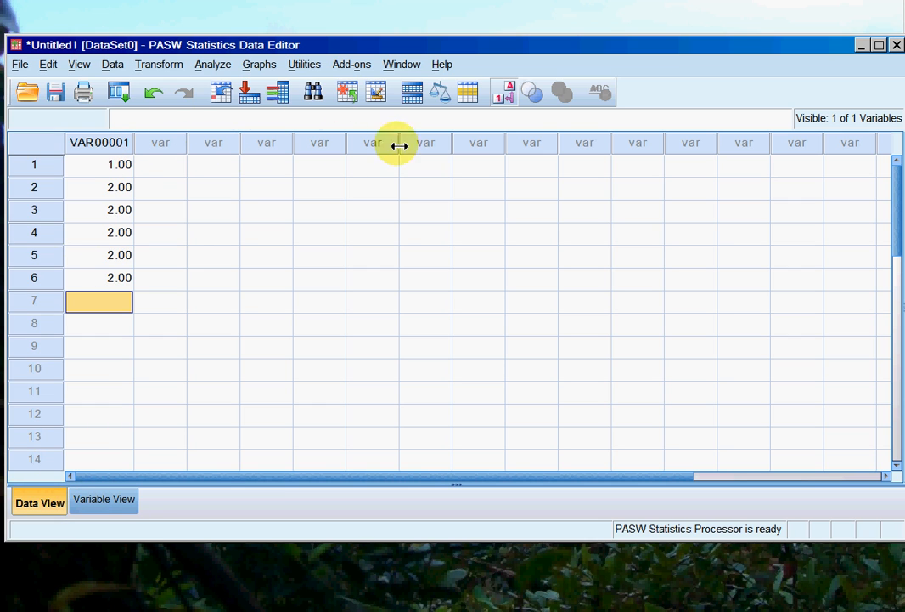
left_click(105, 501)
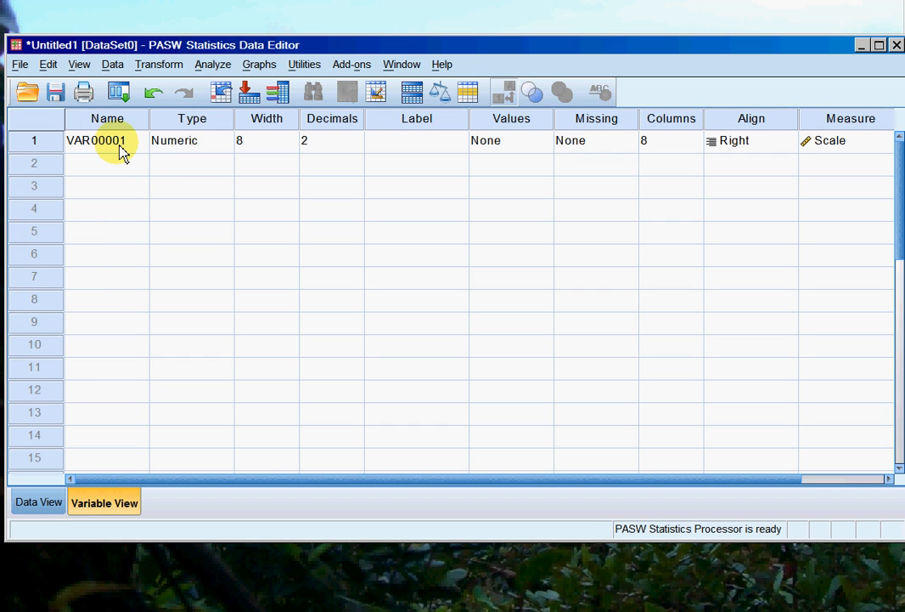
left_click(47, 501)
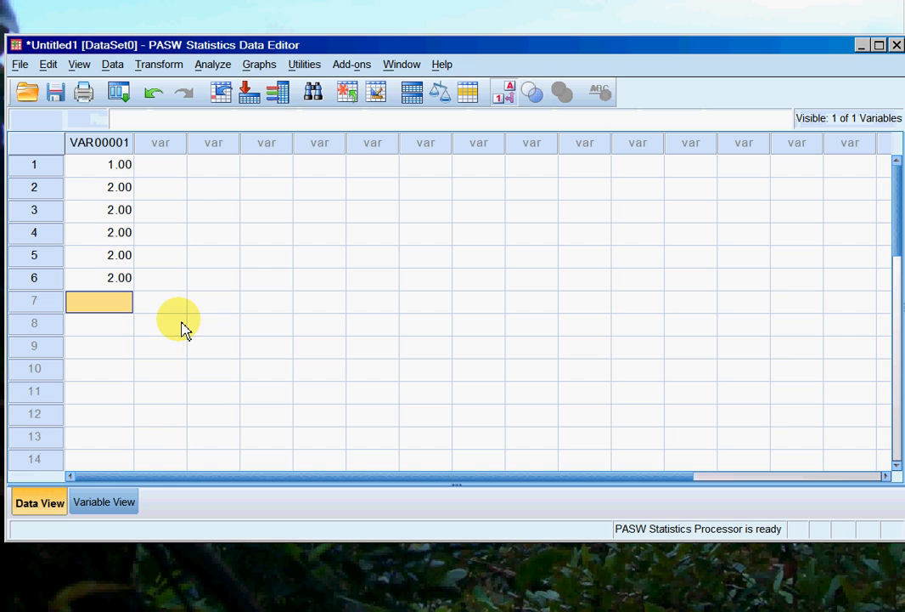
Switch to SPSS_datasheet.xlsx in Excel and examine the participant, height, hair colour and birthday month columns of the Class Demographics sheet
key("alt+Tab")
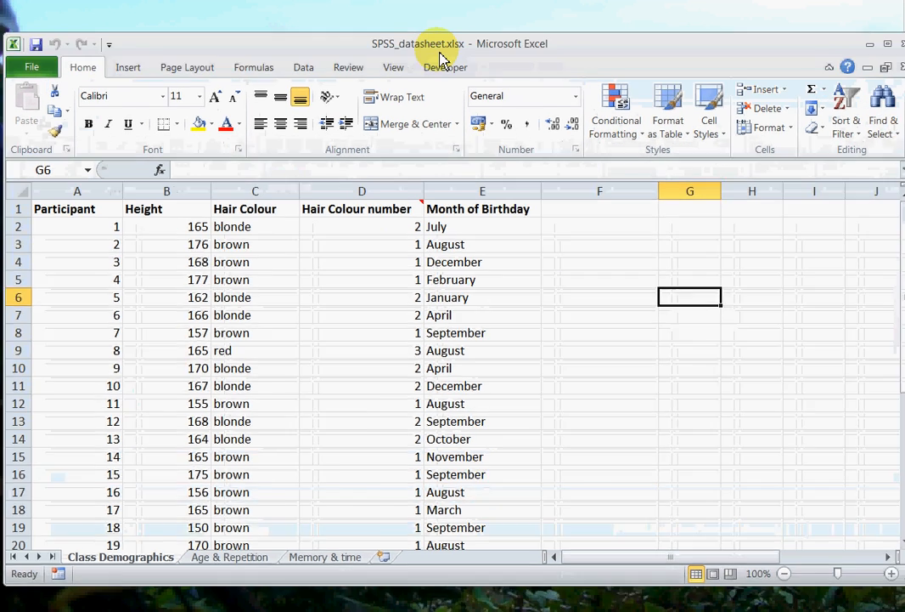
left_click_drag(440, 54, 430, 36)
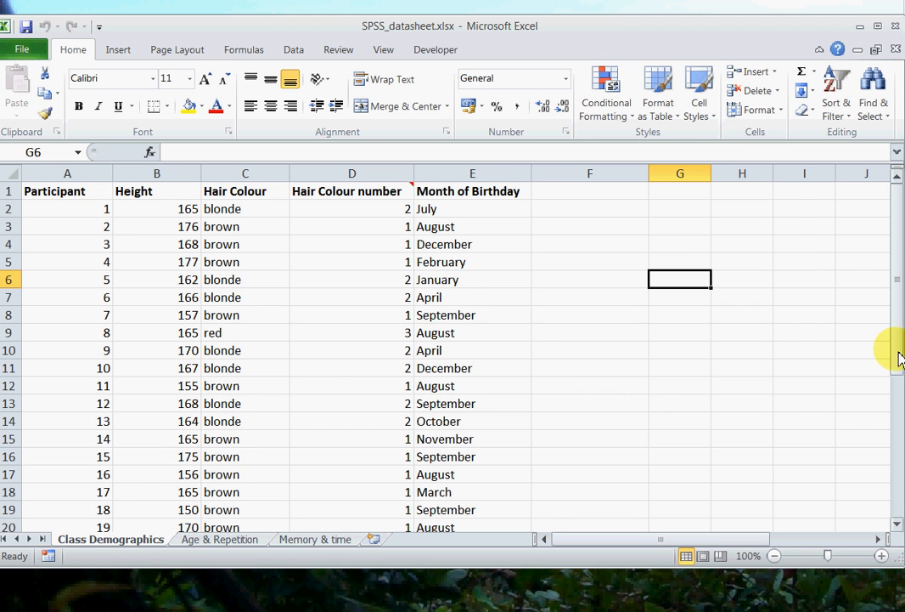
mouse_move(901, 353)
left_mouse_down()
mouse_move(889, 460)
mouse_move(889, 298)
mouse_move(893, 493)
mouse_move(890, 344)
left_mouse_up()
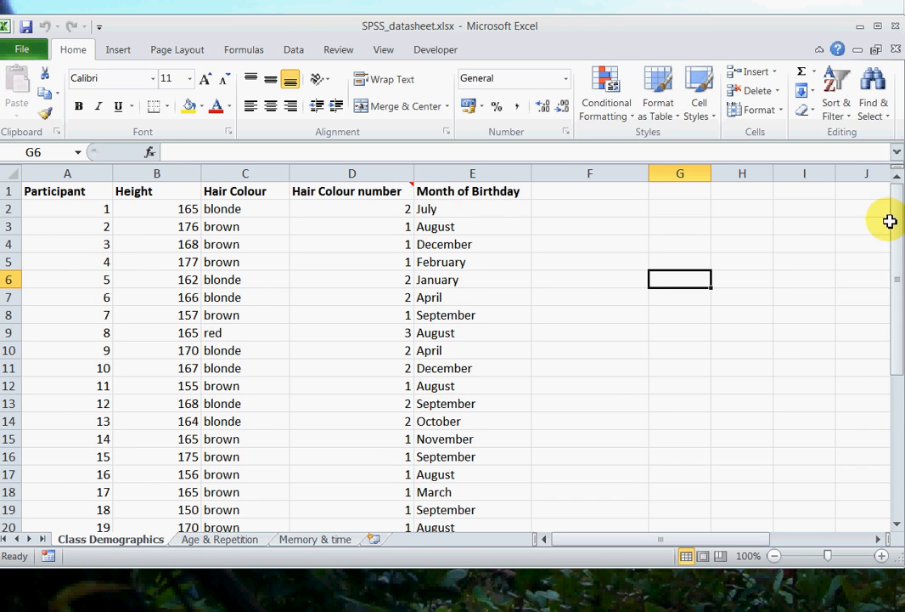
left_click_drag(889, 220, 900, 412)
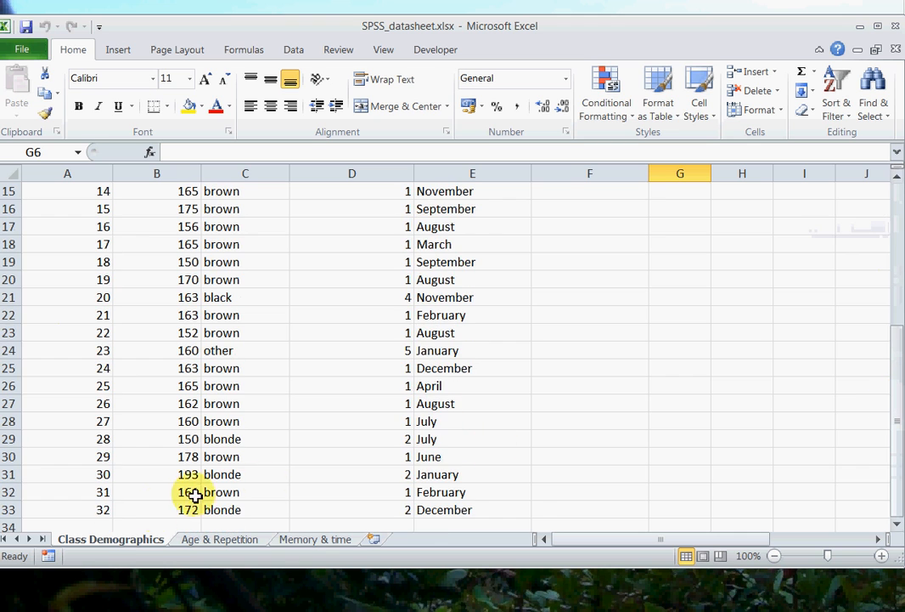
left_click(101, 510)
left_click_drag(901, 459, 890, 242)
left_click(176, 213)
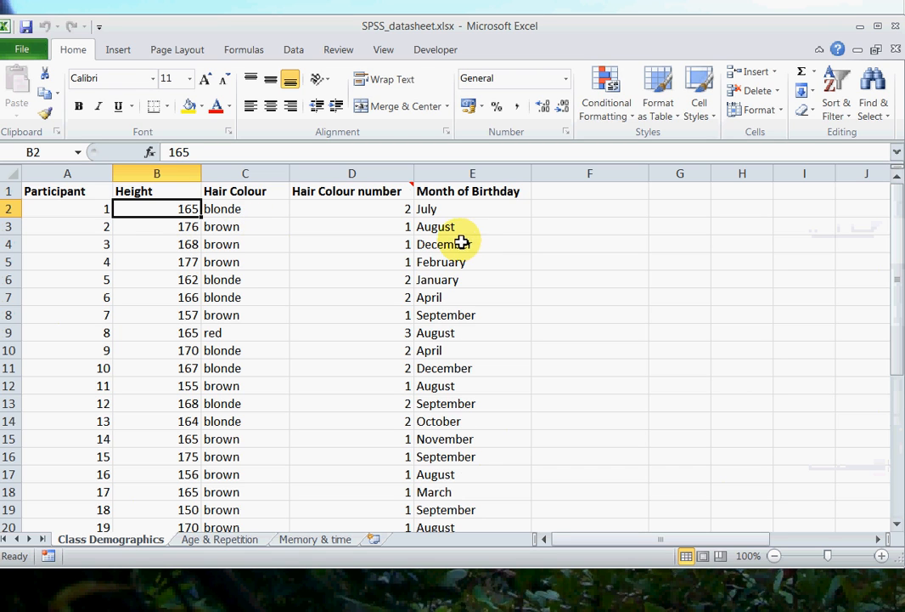
left_click(614, 236)
left_click(583, 209)
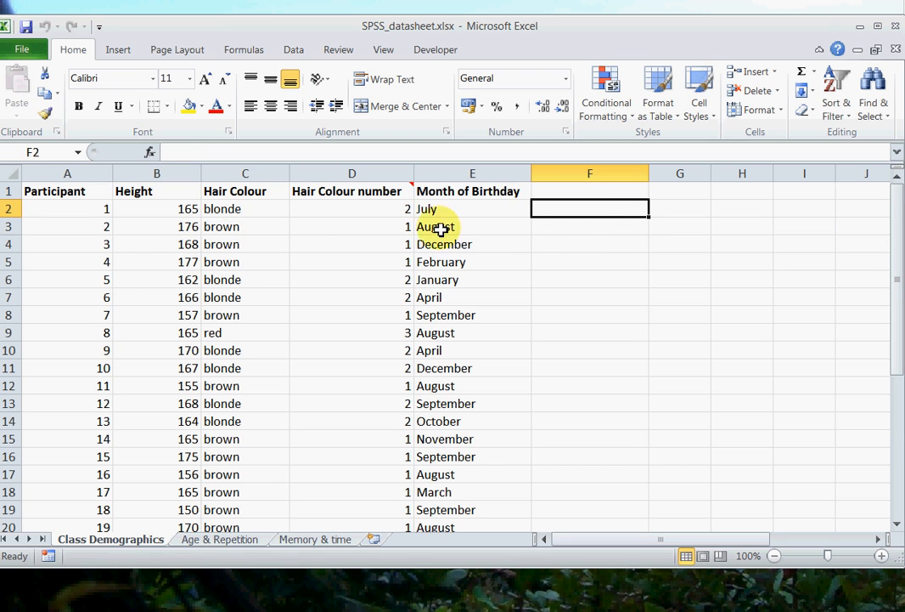
Copy the Height values in cells B2 to B33 of the Class Demographics sheet
left_click_drag(142, 209, 168, 500)
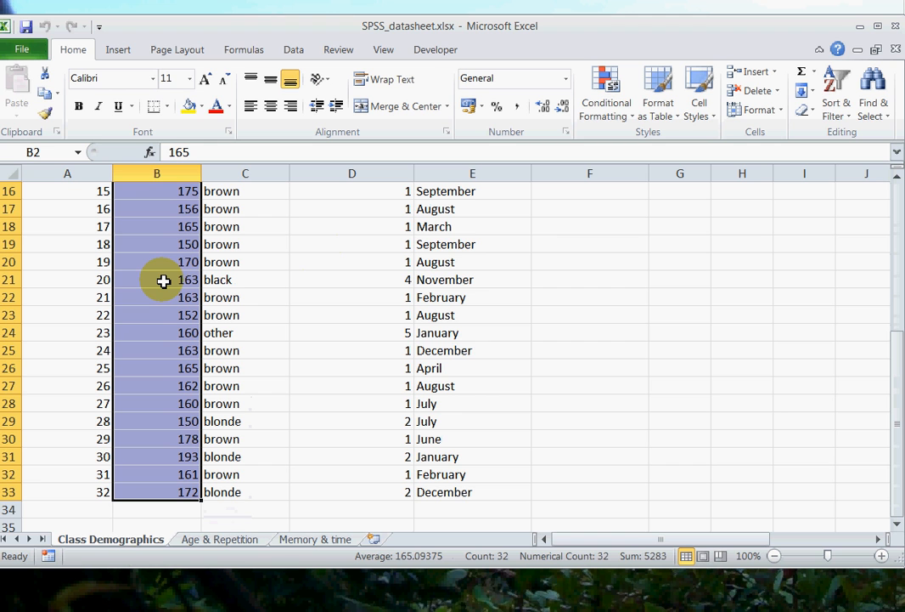
key("ctrl+c")
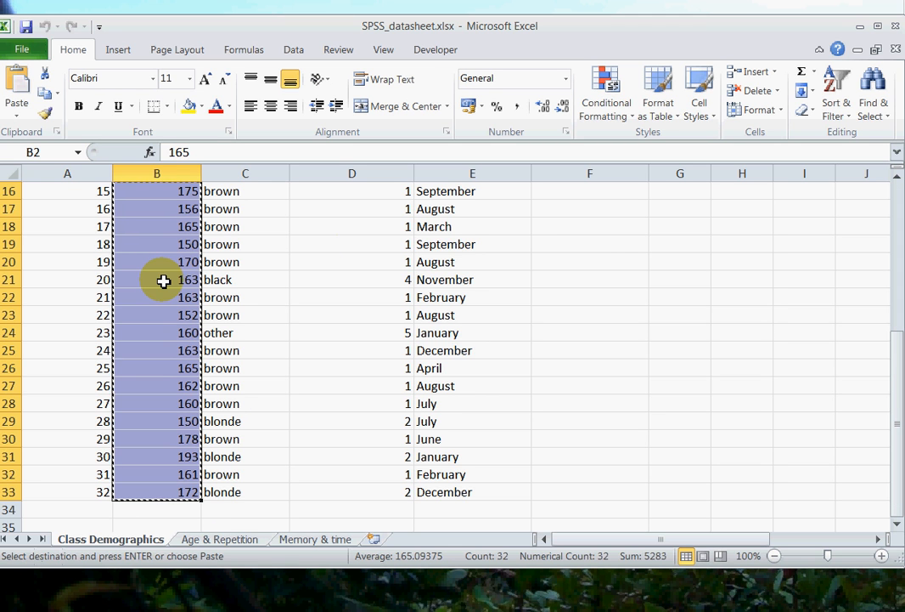
left_click_drag(334, 20, 348, 100)
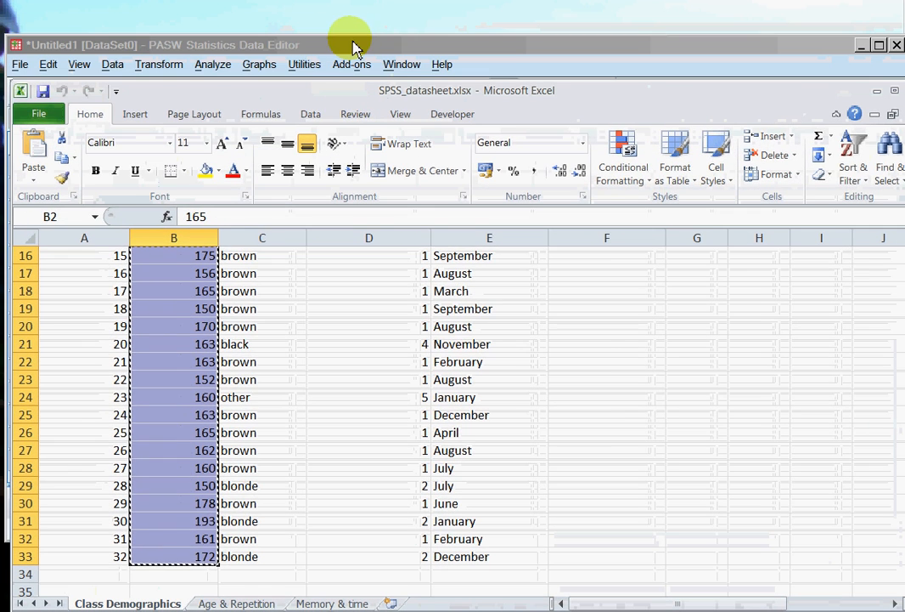
Switch to the PASW Statistics Data Editor, try pasting the heights over the trial values in the first column, and clear that column
left_click_drag(353, 45, 351, 42)
left_click(111, 169)
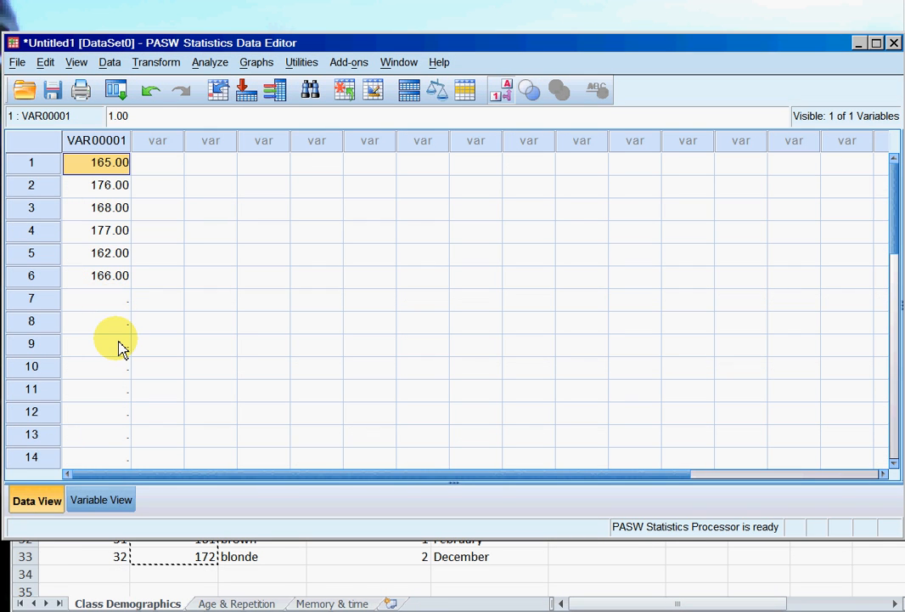
left_click(106, 143)
right_click(103, 143)
left_click(146, 224)
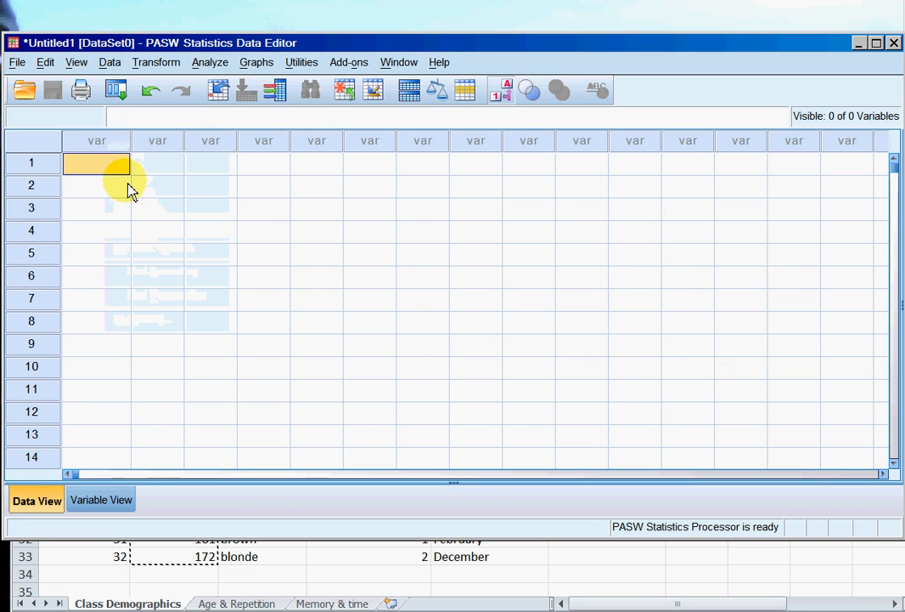
left_click(105, 143)
right_click(104, 142)
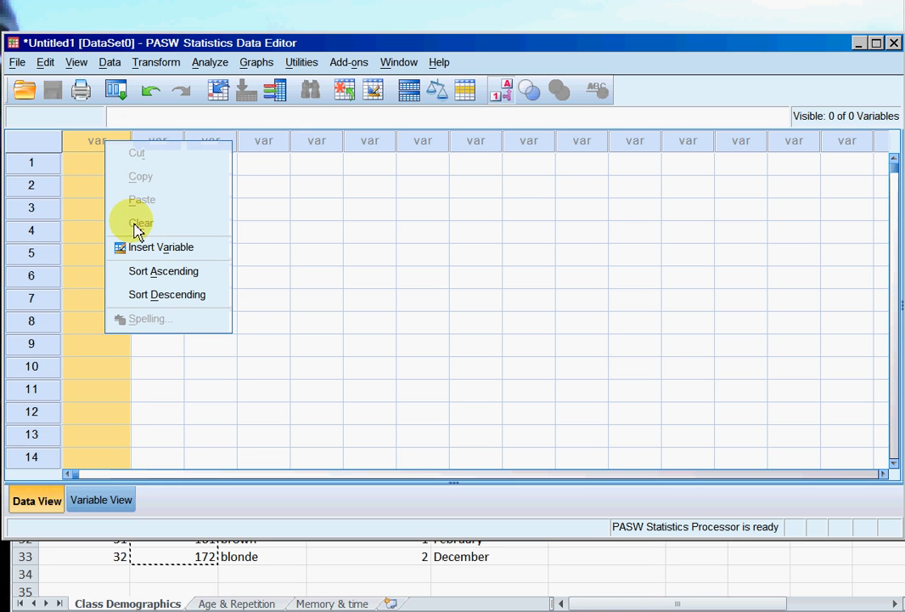
left_click(93, 142)
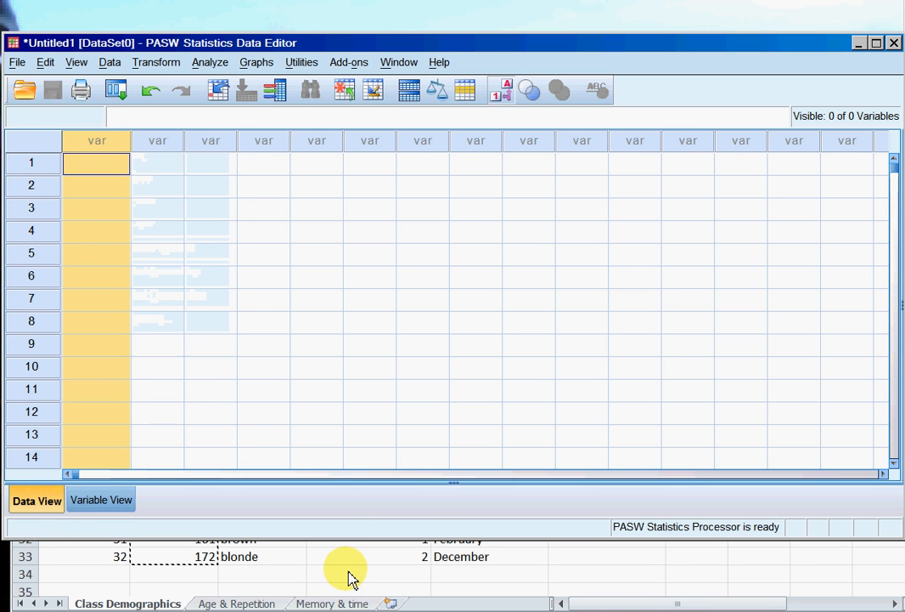
Paste the copied heights into the empty first column of the PASW dataset from row 1 and open the variable definitions
key("alt+Tab")
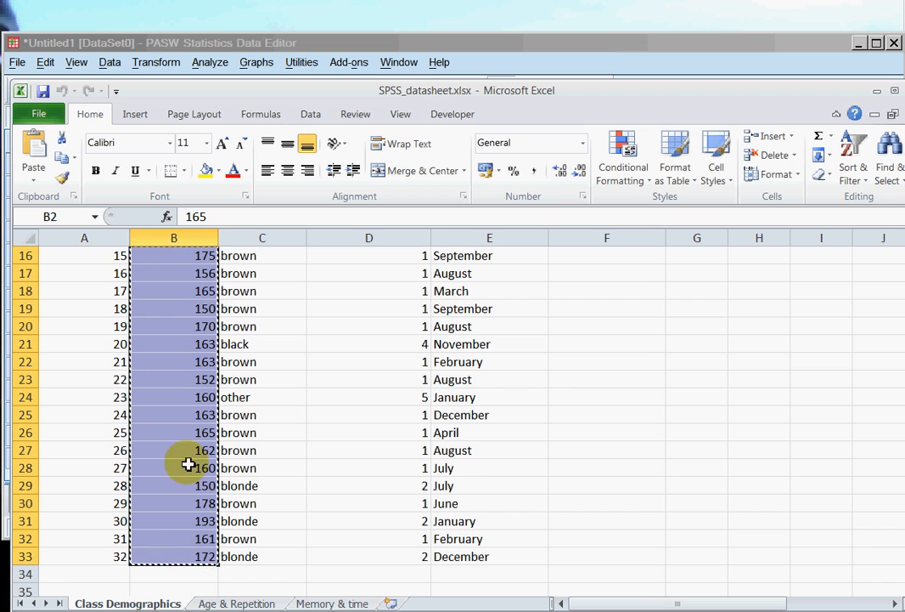
left_click(147, 40)
left_click(94, 171)
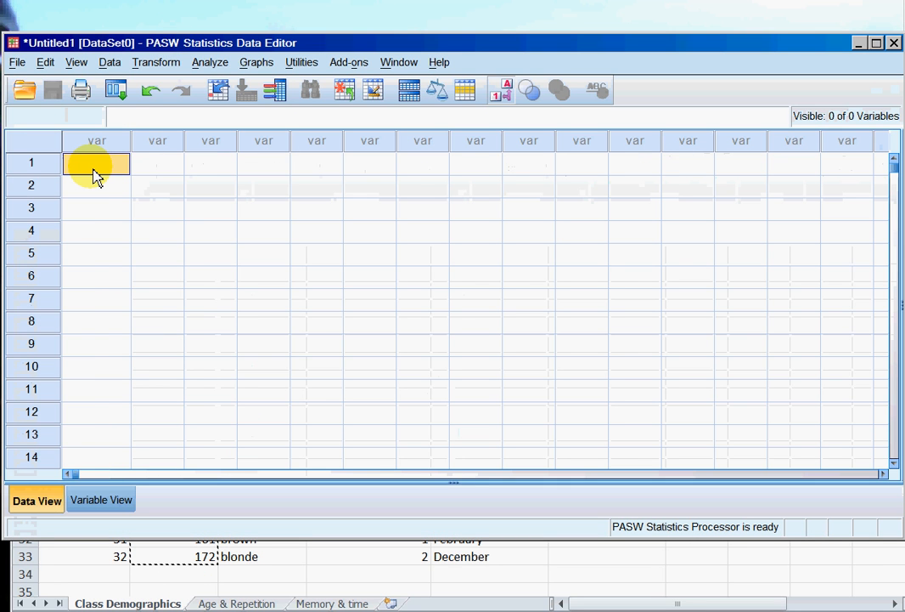
key("ctrl+v")
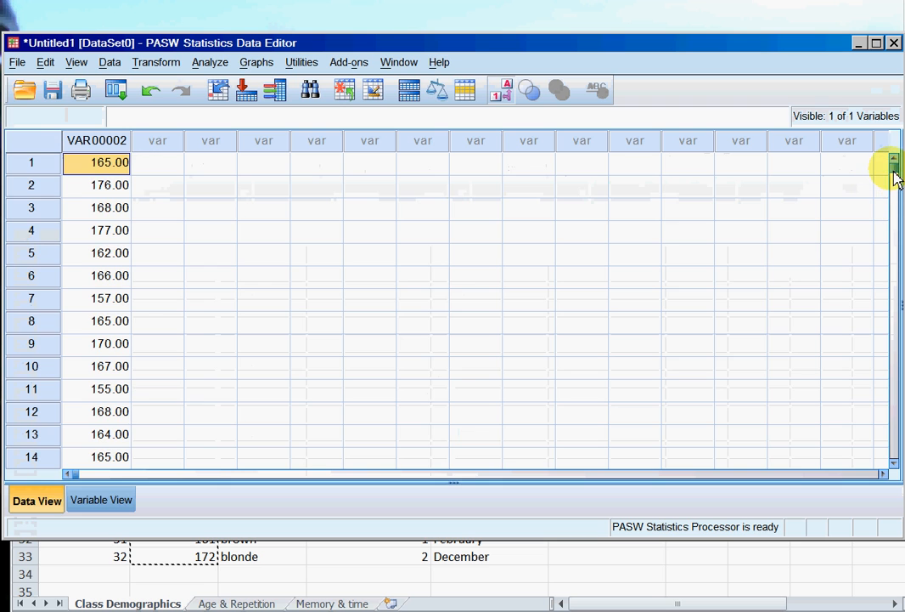
left_click_drag(896, 174, 895, 189)
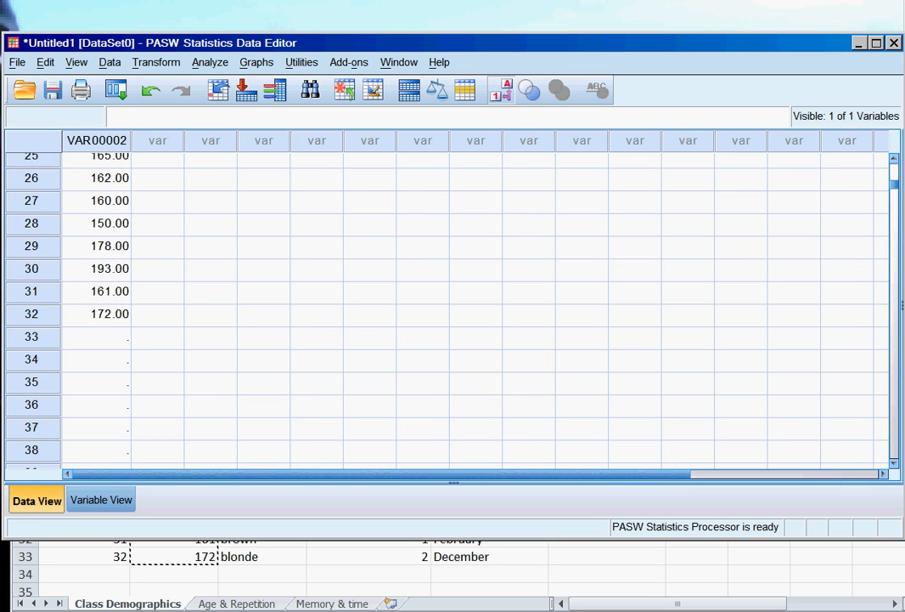
left_click_drag(897, 192, 897, 172)
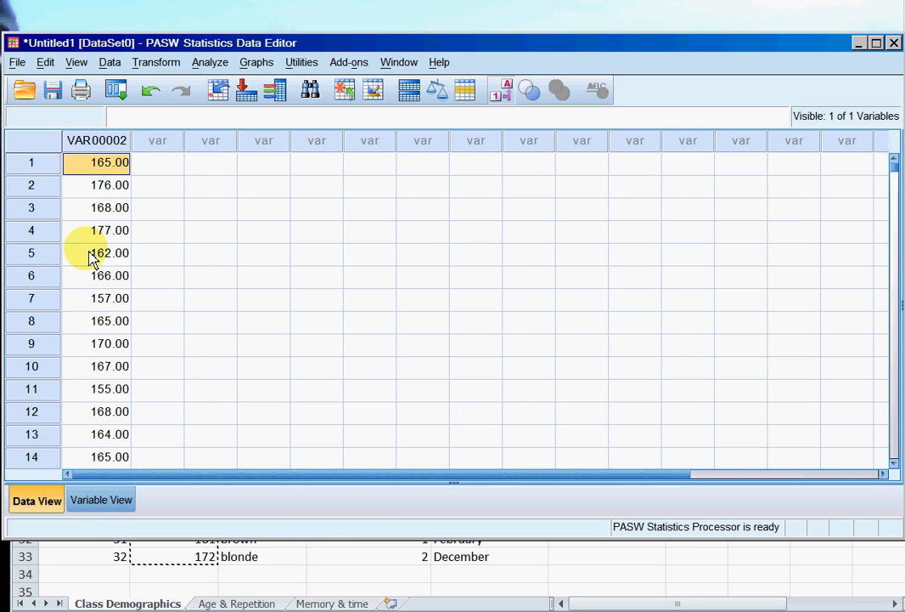
left_click(102, 503)
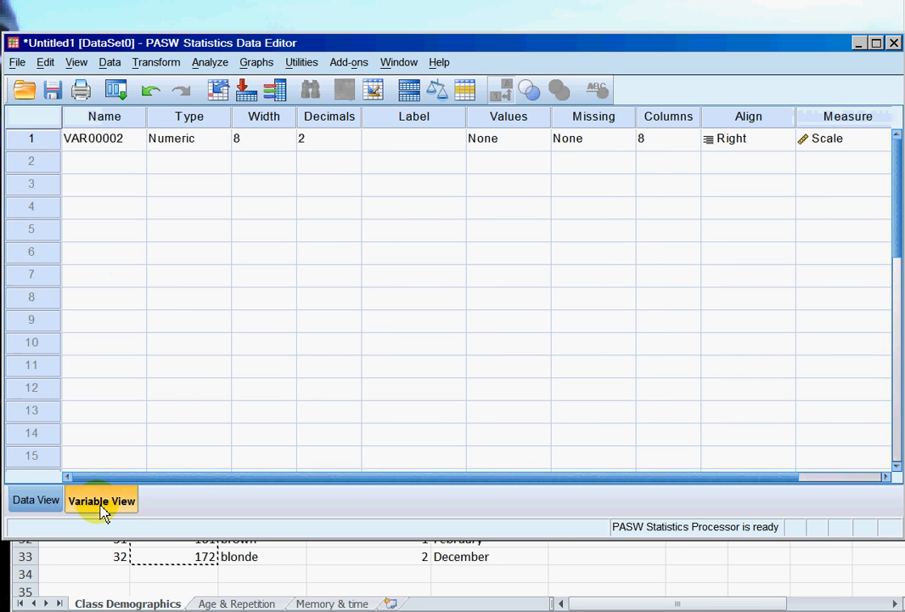
Try to rename the height variable as "Height cm" with a space
left_click(124, 148)
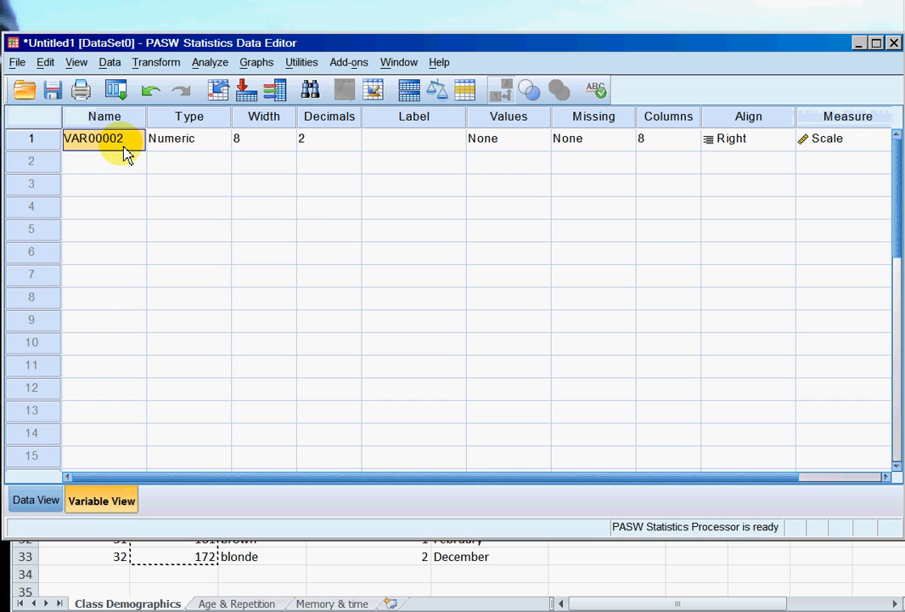
type("Height cm")
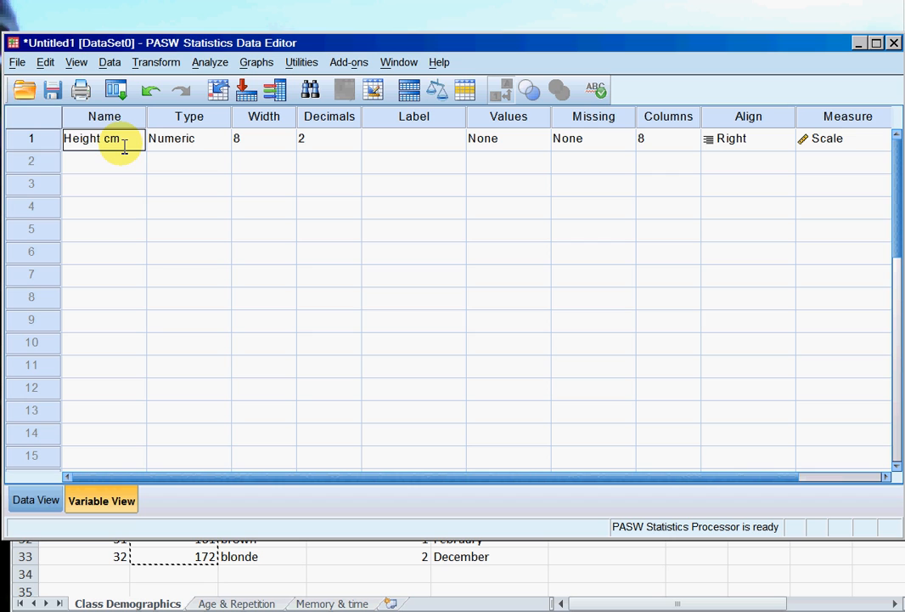
left_click(125, 153)
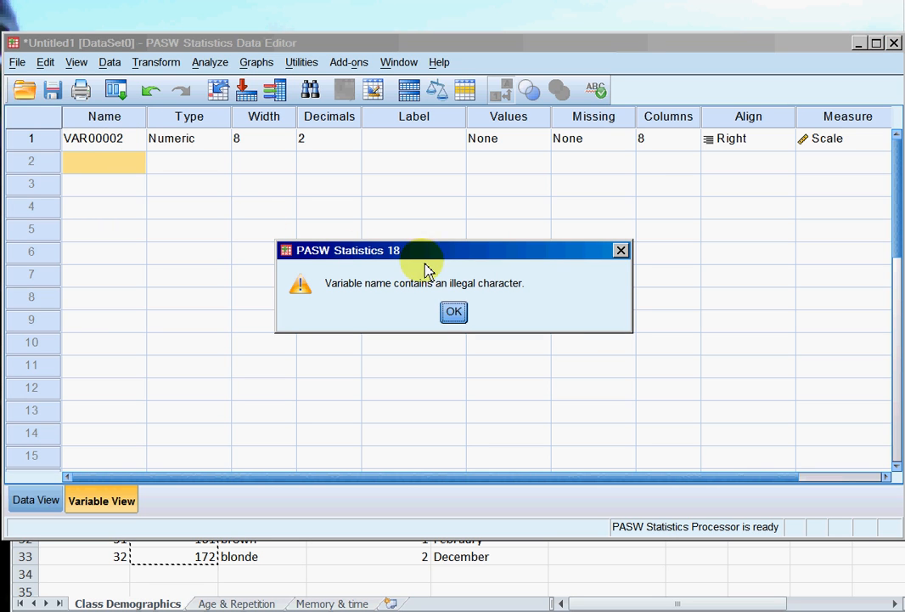
left_click(455, 312)
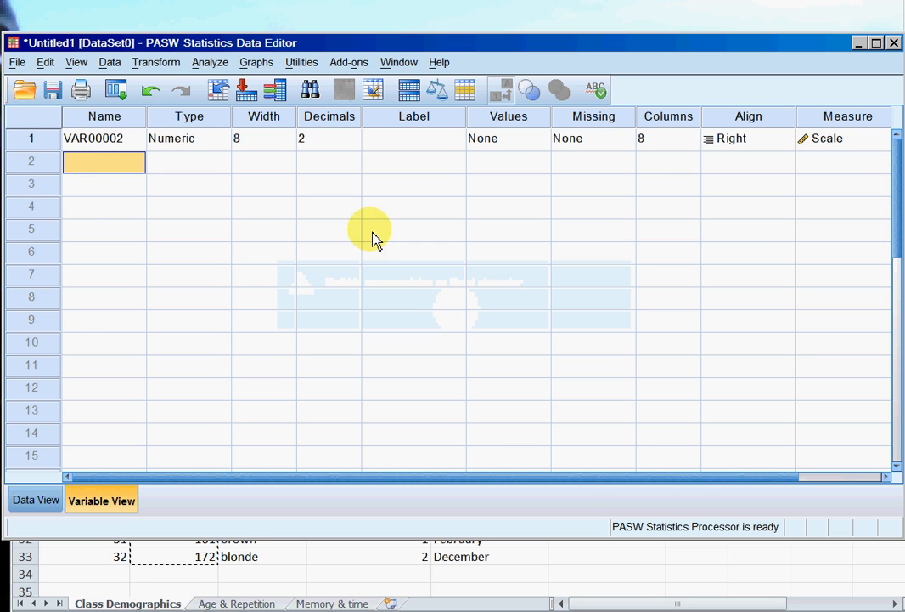
Rename the variable in row 1 as Height_cm
left_click(108, 145)
type("Height_cm")
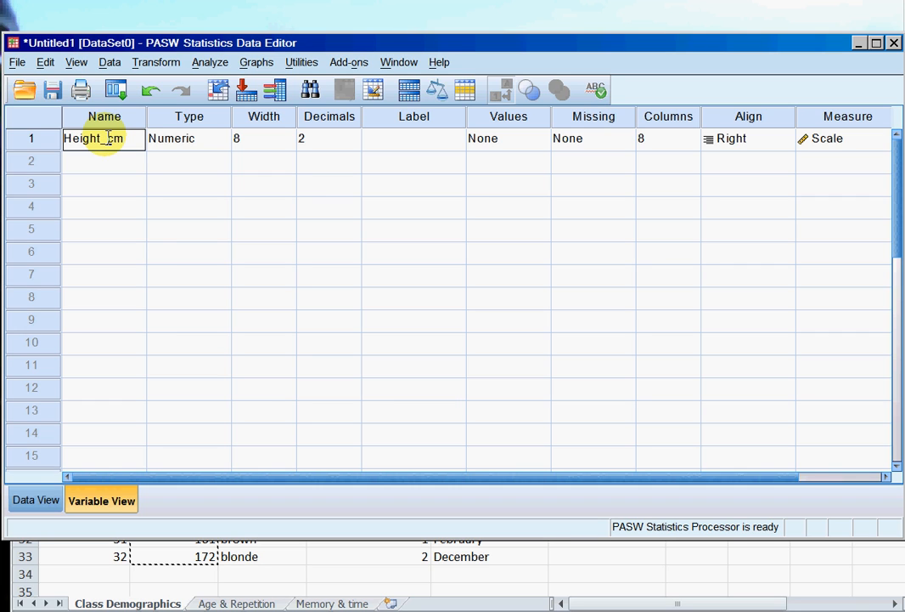
key("Return")
left_click(108, 141)
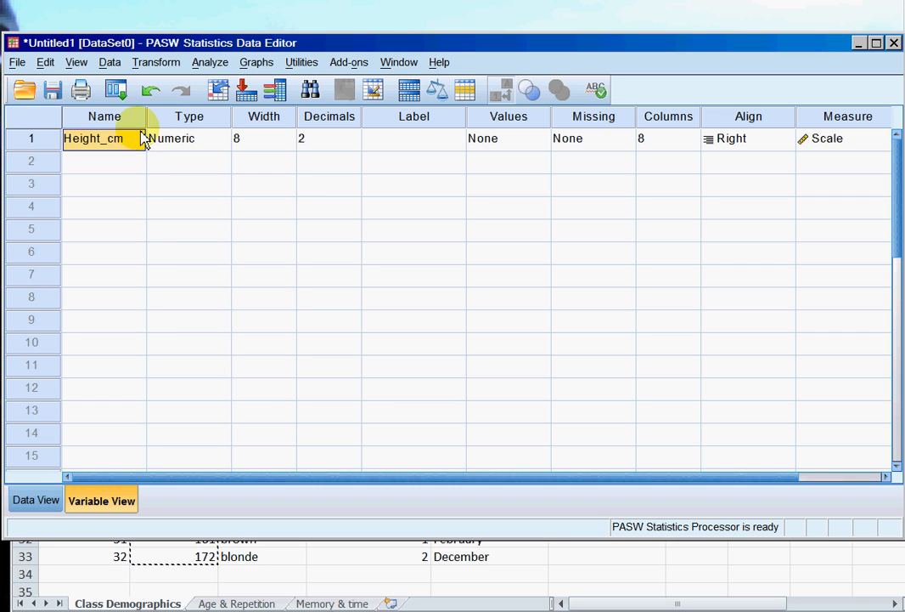
Keep Numeric as the type of Height_cm and set its decimals to 0
left_click(202, 142)
left_click(220, 143)
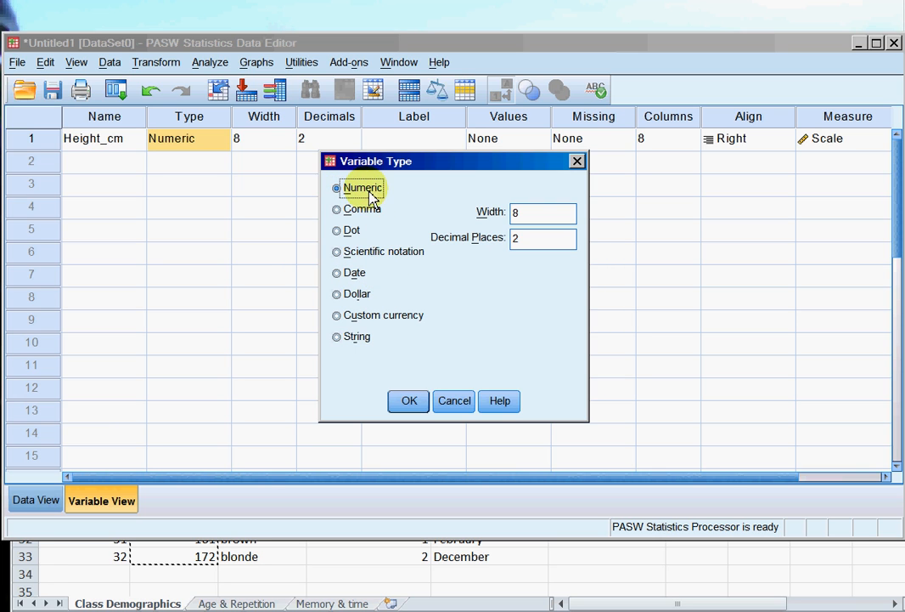
left_click(410, 402)
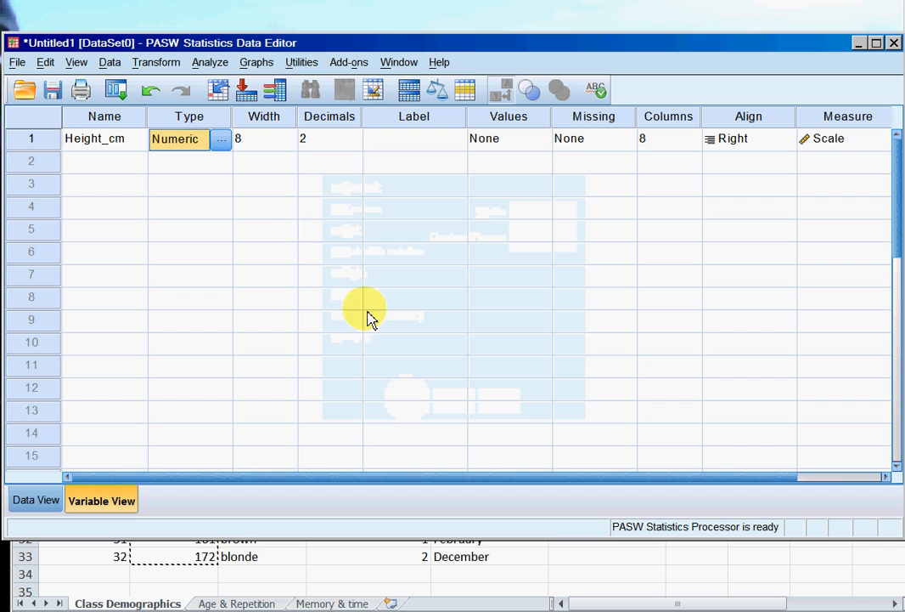
left_click(350, 142)
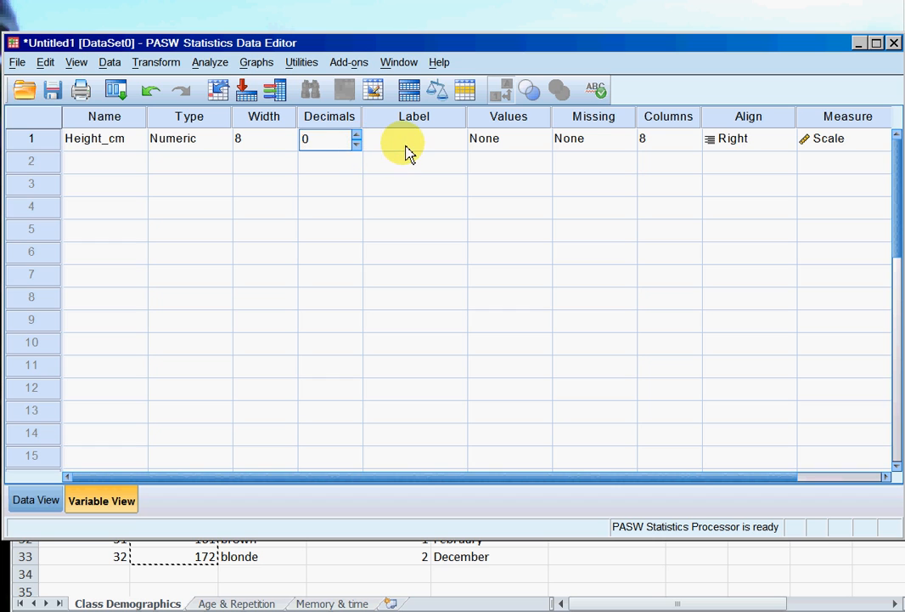
Keep Scale as the measurement level of Height_cm and return to the data values
left_click(867, 142)
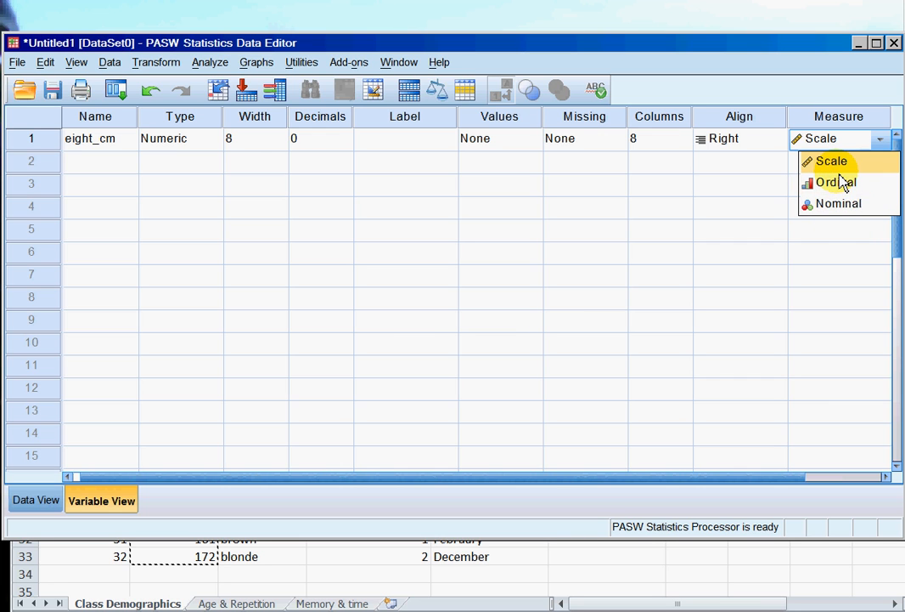
left_click(841, 170)
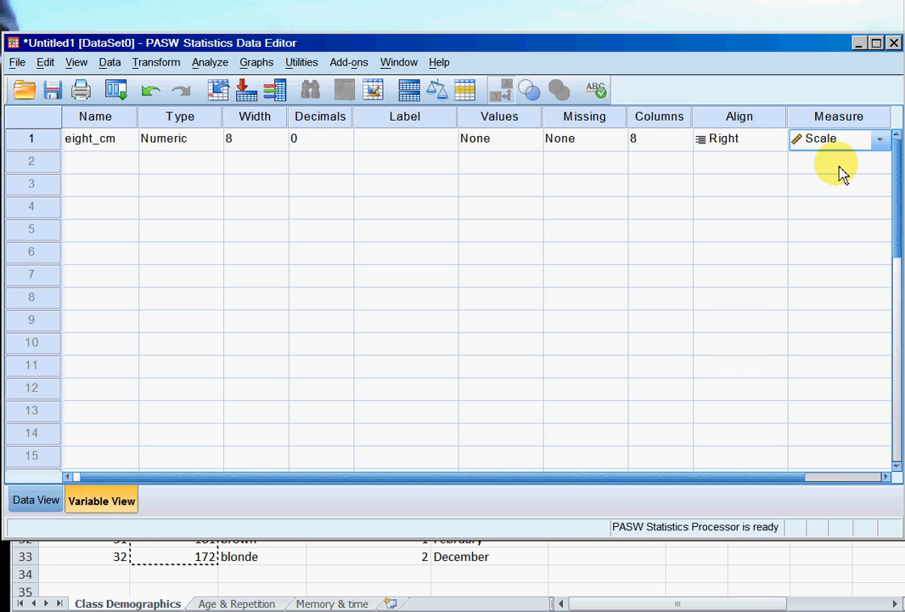
left_click(34, 501)
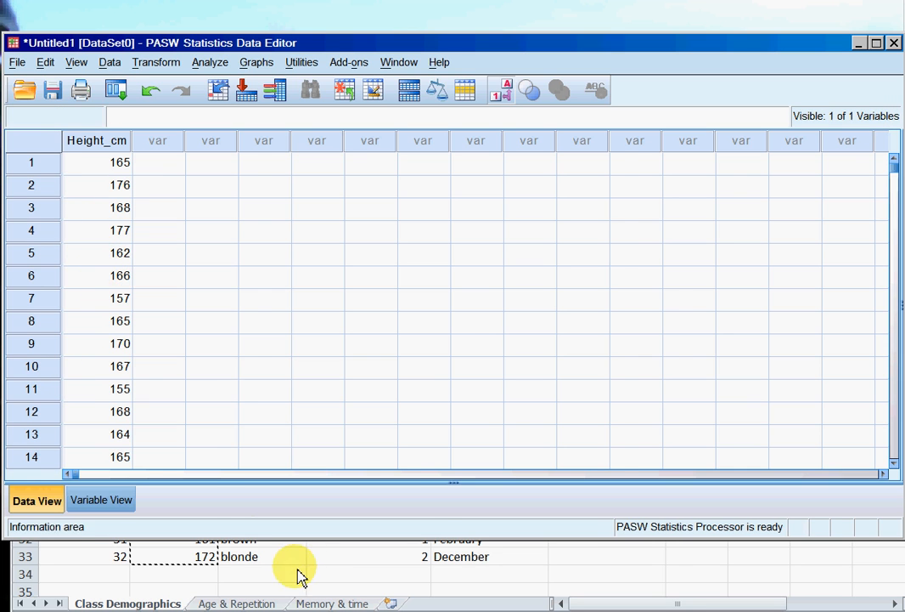
Switch to the Excel sheet, read the Hair Colour number comment, and copy that column's values from D2 to D33
left_click(345, 577)
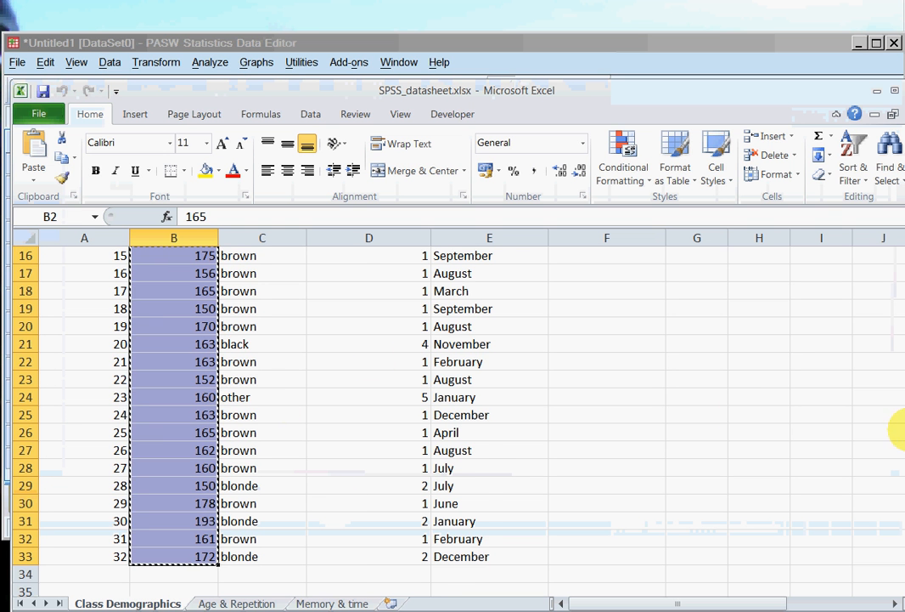
left_click_drag(904, 431, 904, 293)
left_click_drag(366, 102, 356, 41)
left_click(537, 277)
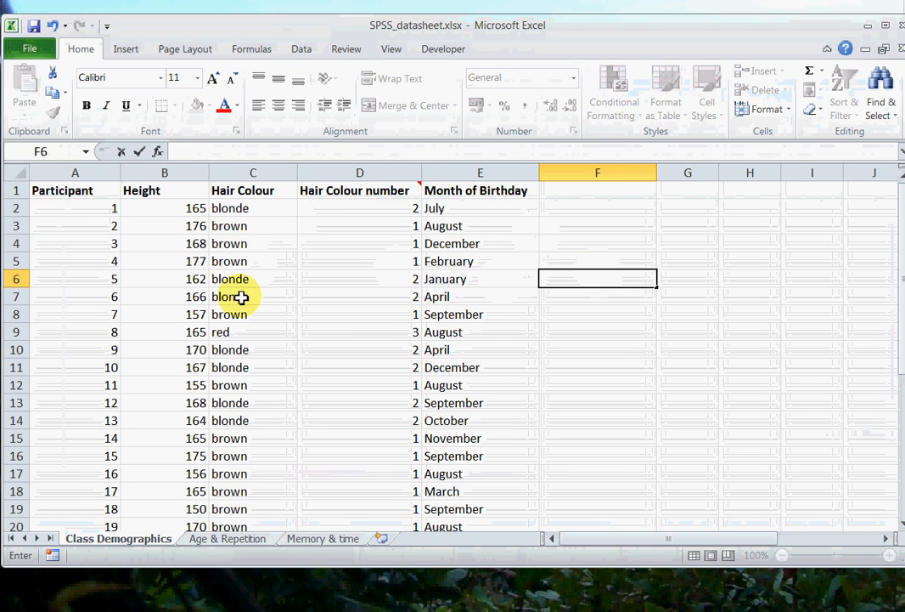
left_click_drag(900, 262, 891, 406)
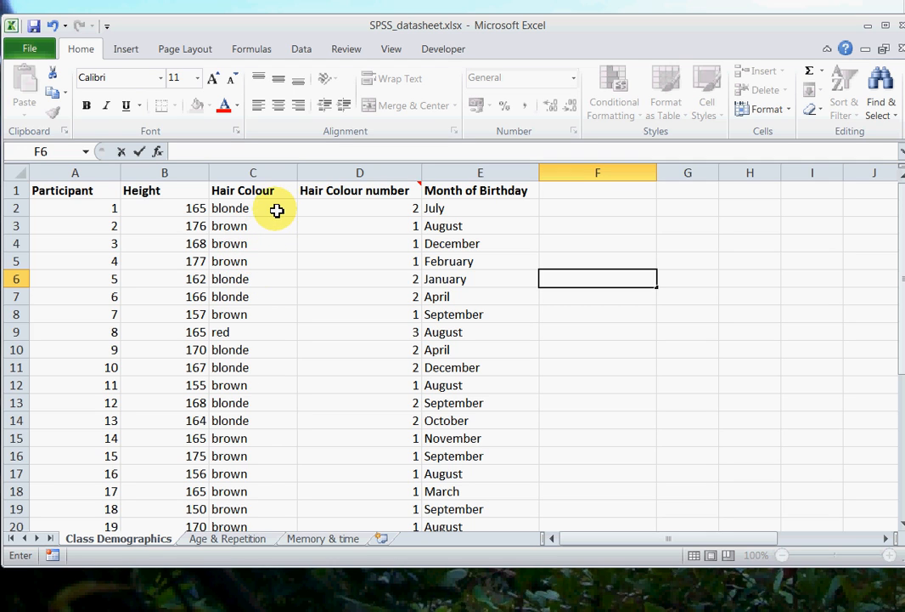
mouse_move(416, 190)
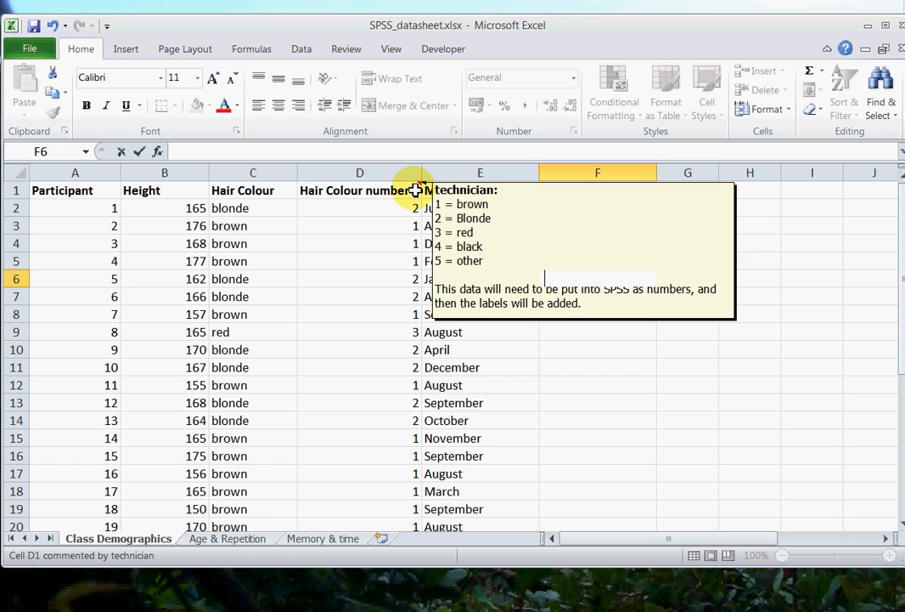
left_click_drag(366, 209, 397, 491)
key("ctrl+c")
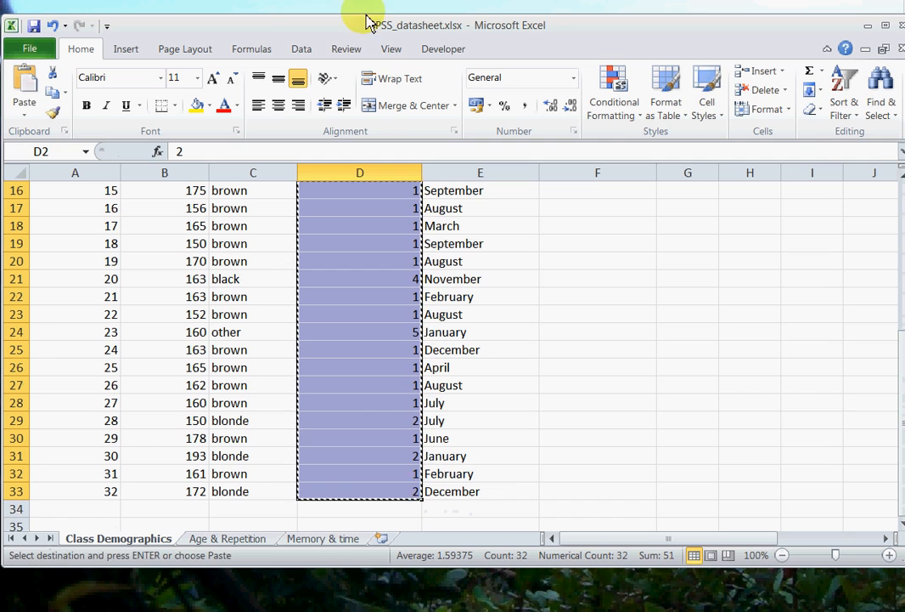
Switch back to PASW Statistics and paste the hair colour numbers into the empty column beside Height_cm, starting at row 1
left_click_drag(336, 32, 364, 11)
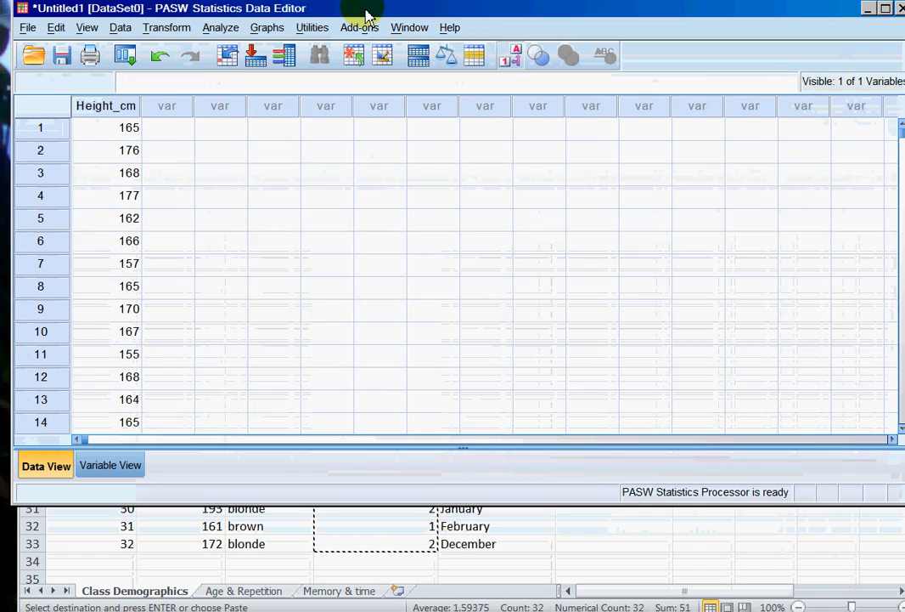
left_click(181, 132)
key("ctrl+v")
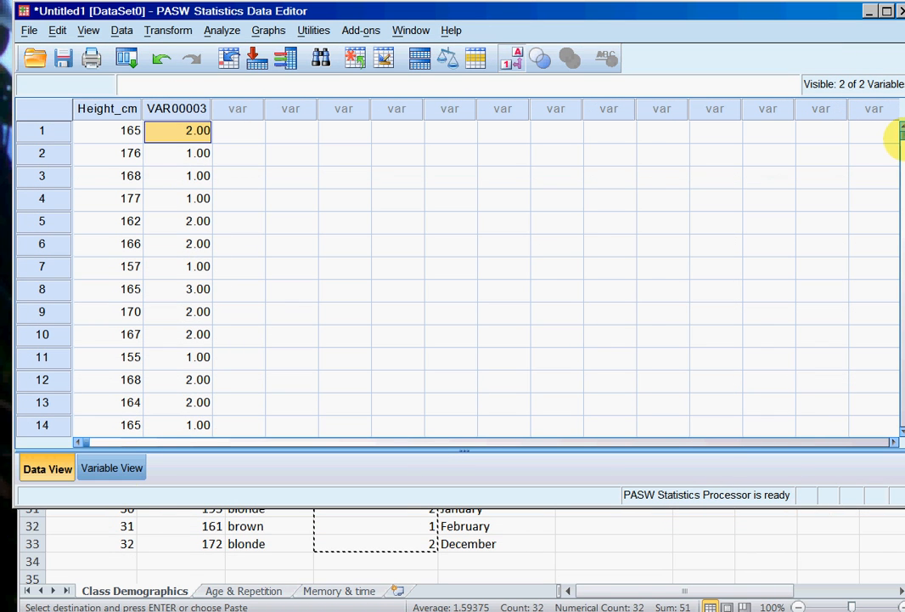
mouse_move(897, 136)
left_mouse_down()
mouse_move(900, 148)
mouse_move(897, 136)
left_mouse_up()
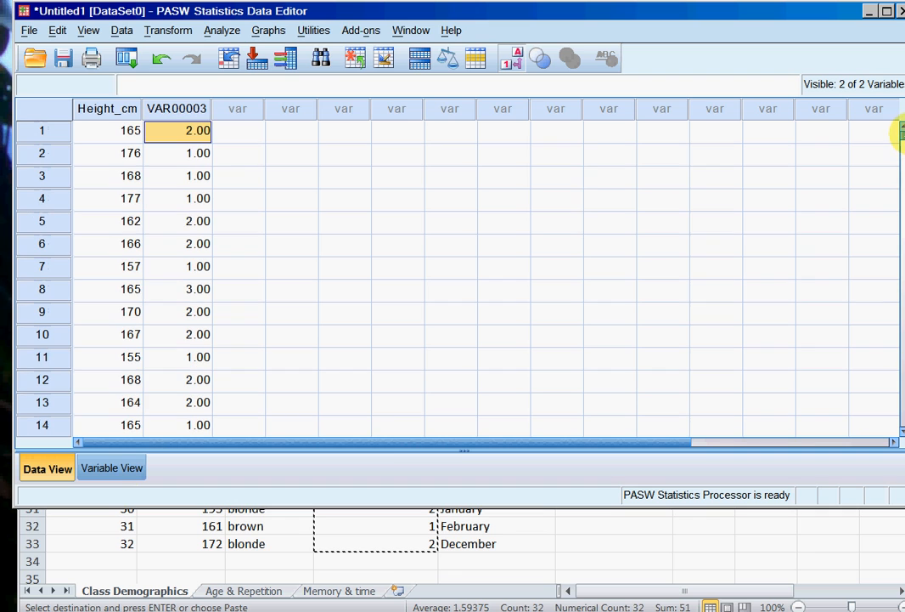
Rename the second variable as Hair_colour in the variable definitions
left_click(102, 480)
left_click(124, 138)
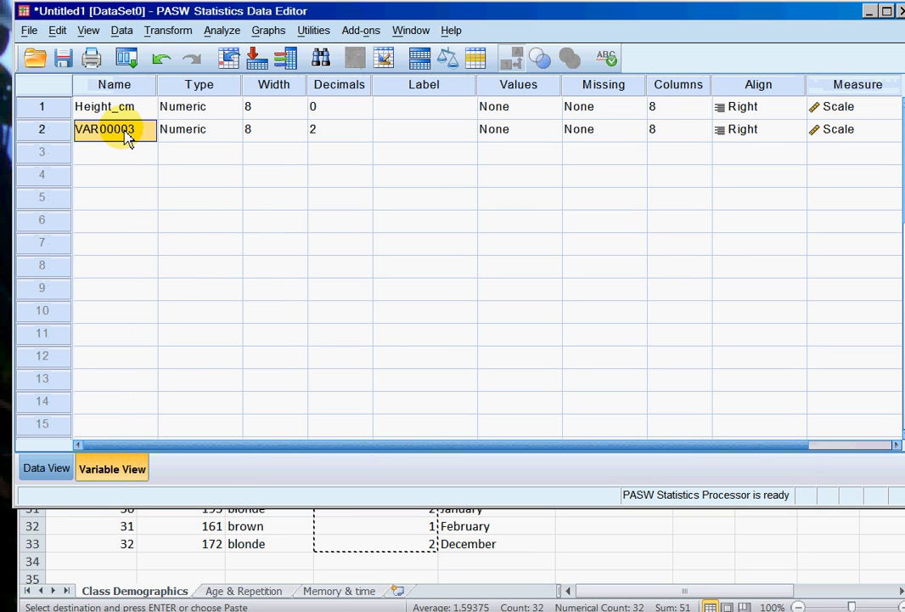
type("Hair")
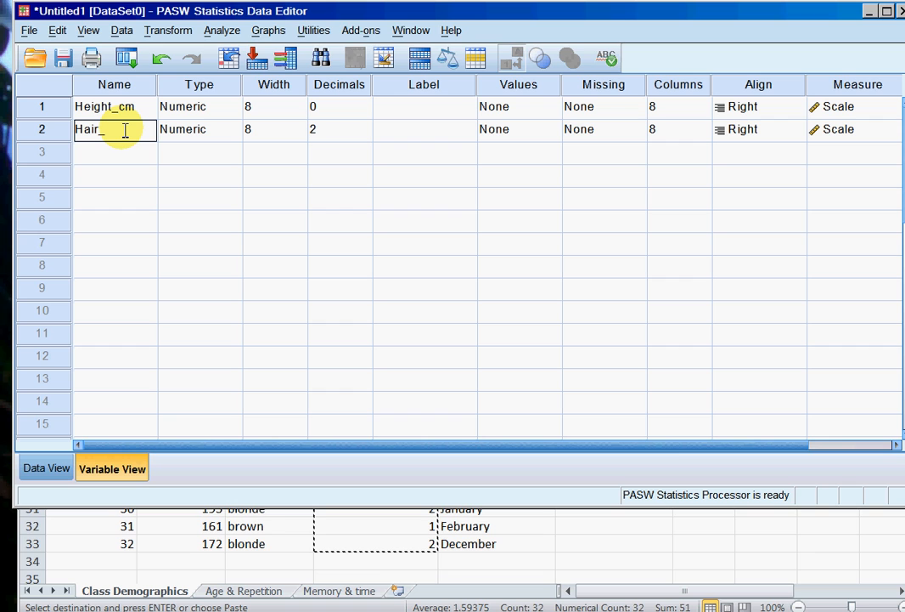
type("_colour")
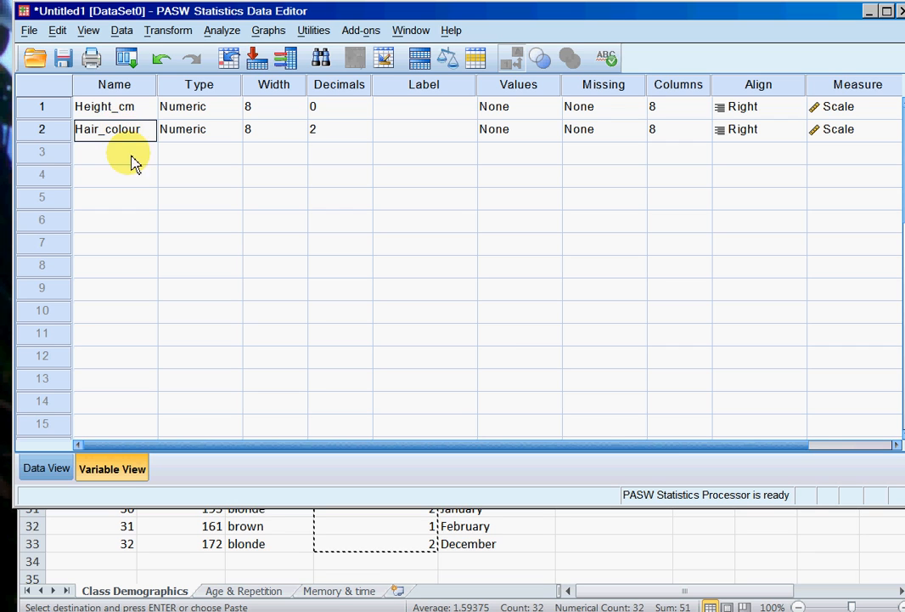
key("Return")
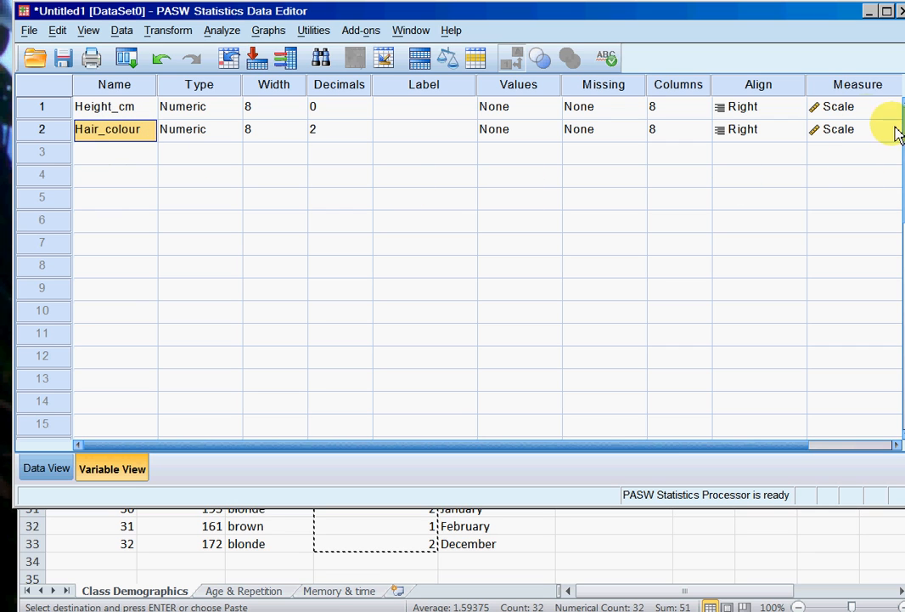
Set the measurement level of Hair_colour to Nominal
left_click_drag(835, 18, 814, 26)
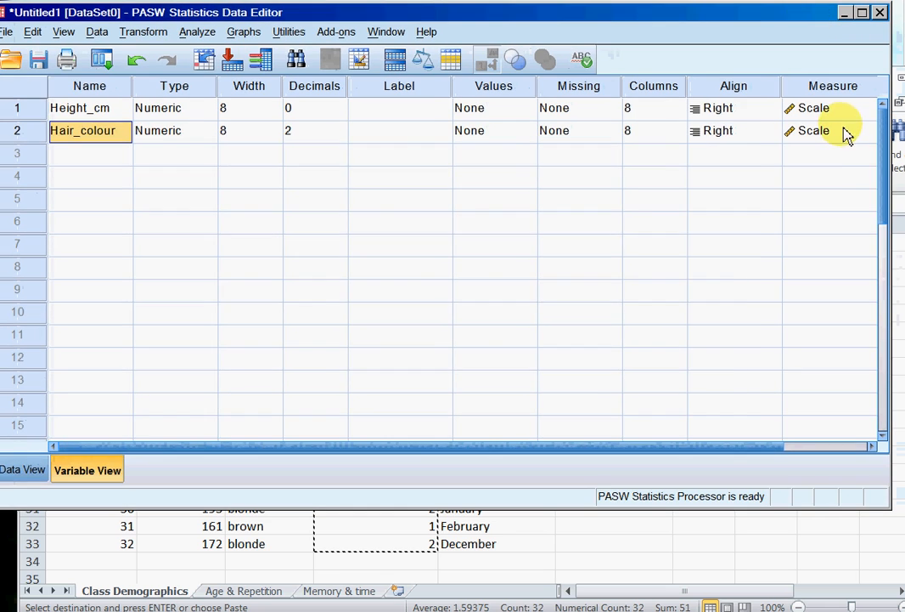
left_click(862, 132)
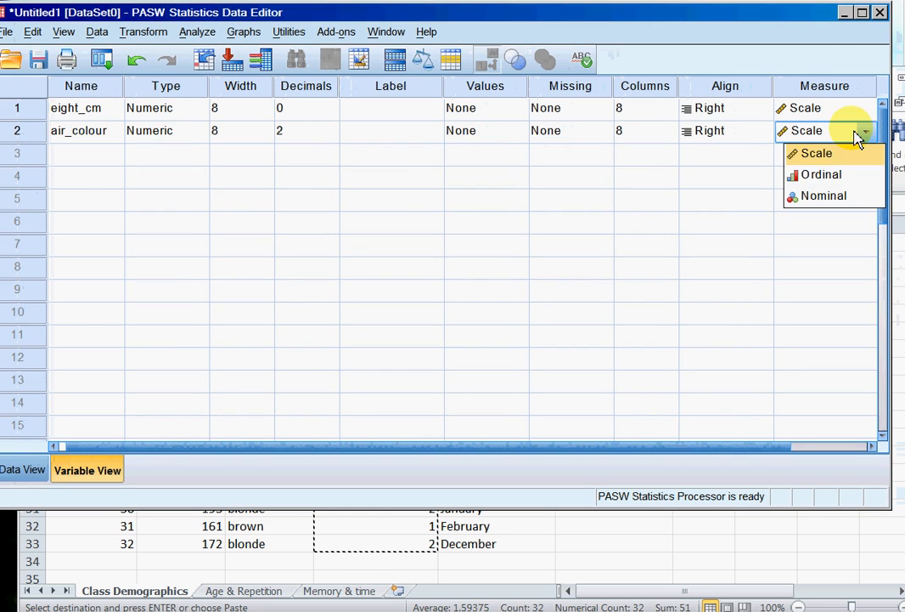
left_click(832, 198)
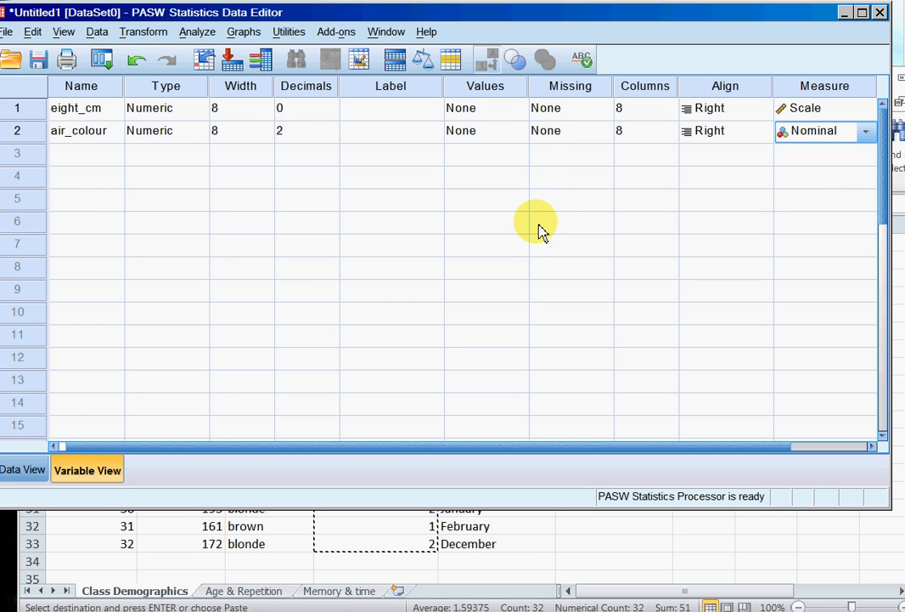
Add value labels to Hair_colour for 1 as "brown" and 2 as "blonde"
left_click(518, 137)
left_click(520, 131)
left_click_drag(437, 161, 473, 188)
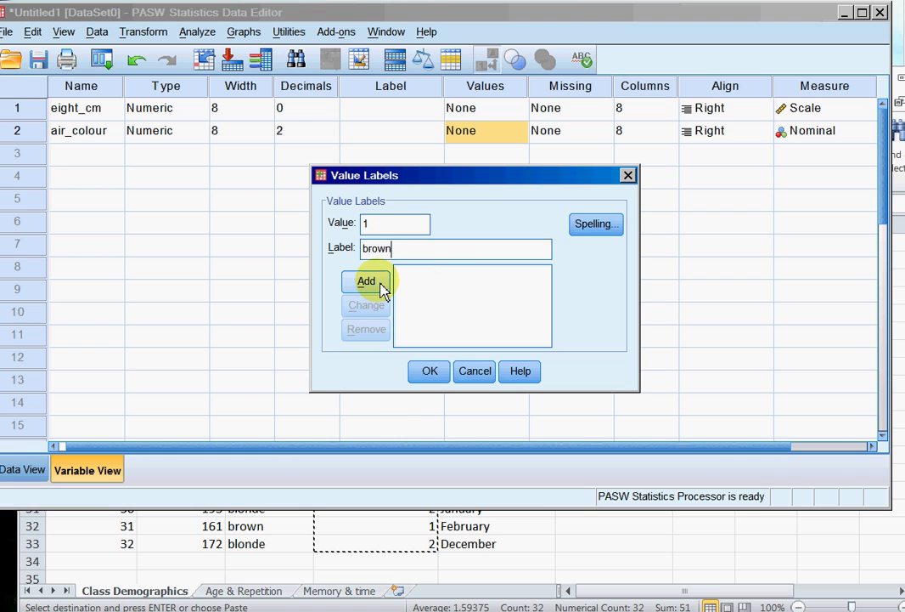
left_click(378, 284)
type("2")
left_click(392, 251)
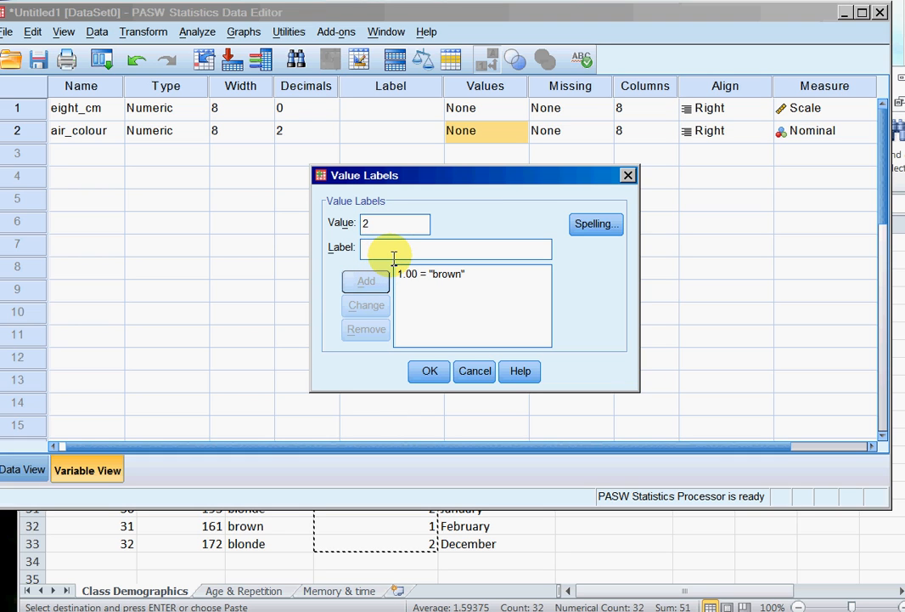
type("blonde")
left_click(383, 281)
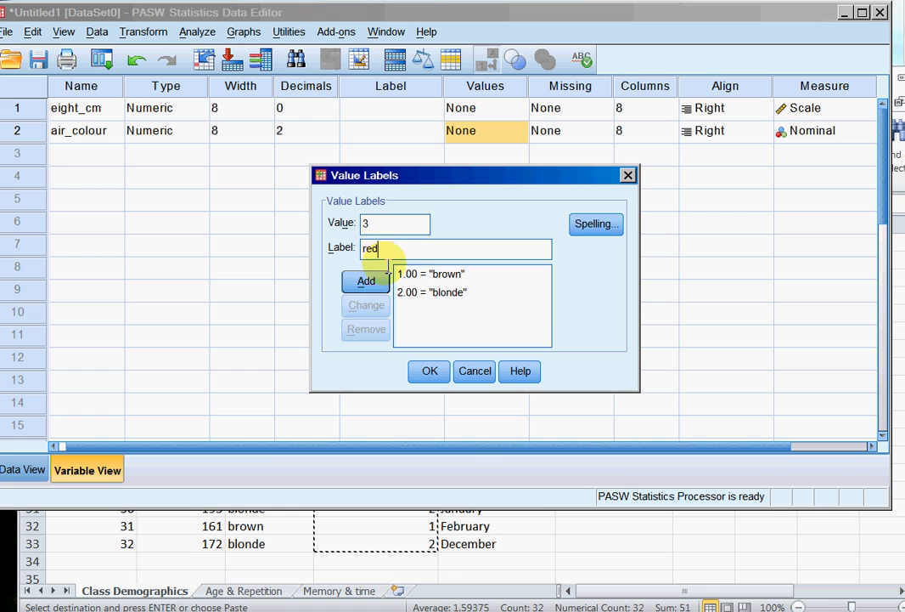
Add the remaining Hair_colour value labels: 3 as "red", 4 as "black" and 5 as "other"
left_click(370, 283)
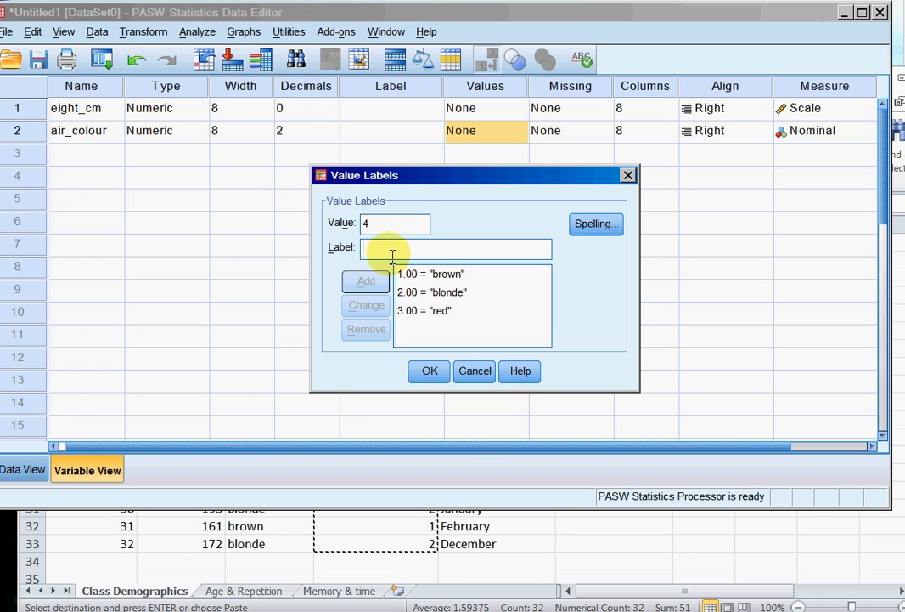
left_click(379, 283)
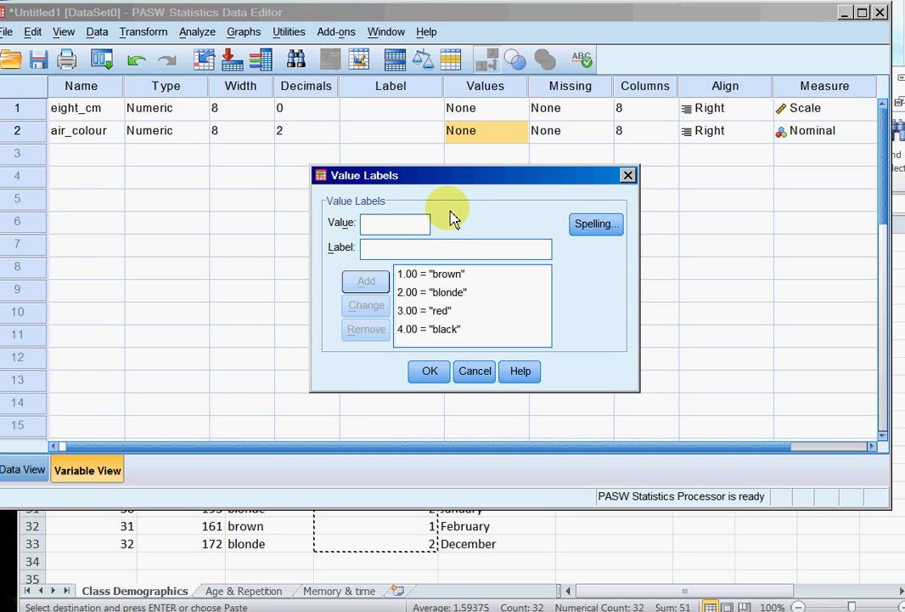
type("5")
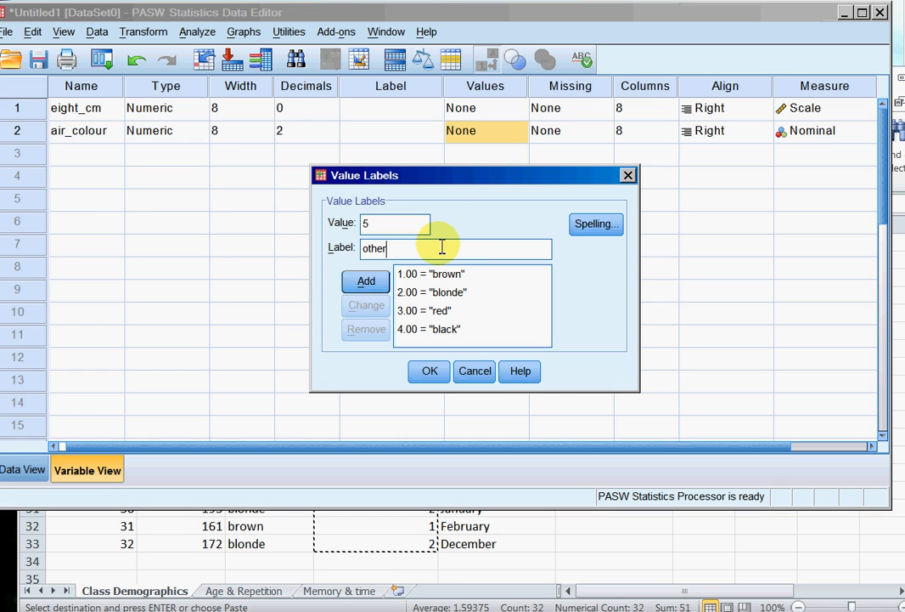
left_click(378, 285)
Check the entries in the hair colour label list and apply the value labels to the variable
left_click_drag(547, 300, 551, 329)
left_click(458, 299)
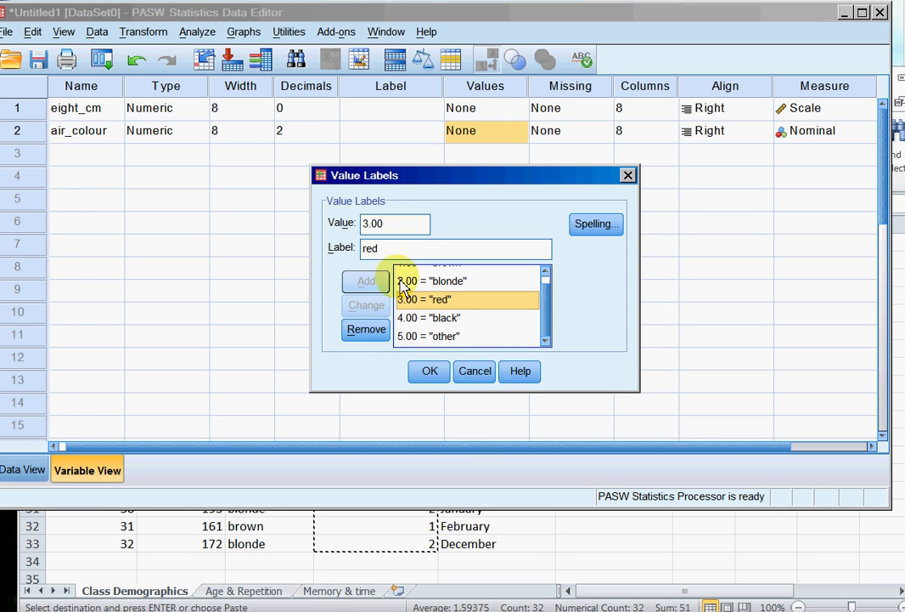
left_click(406, 318)
left_click(438, 336)
left_click(417, 299)
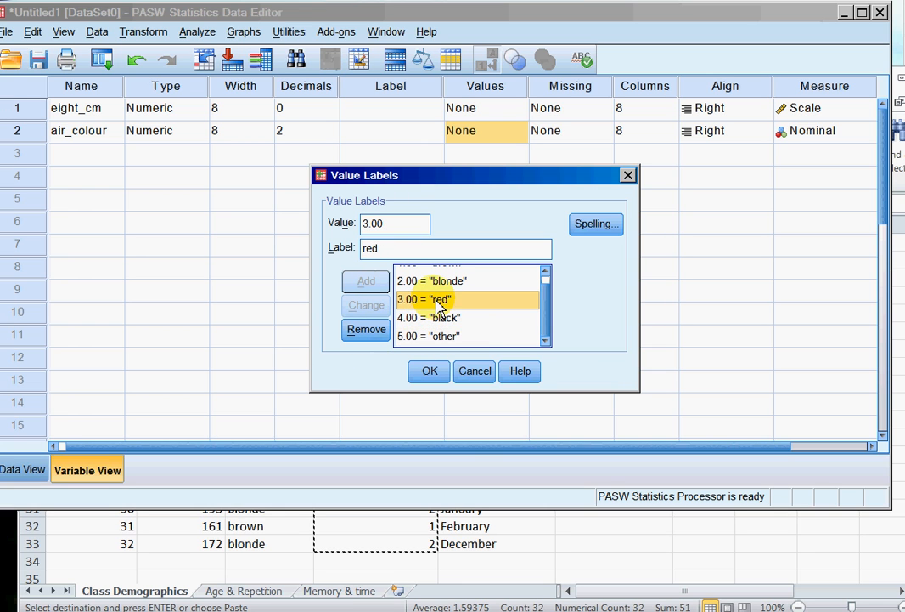
left_click_drag(552, 324, 547, 302)
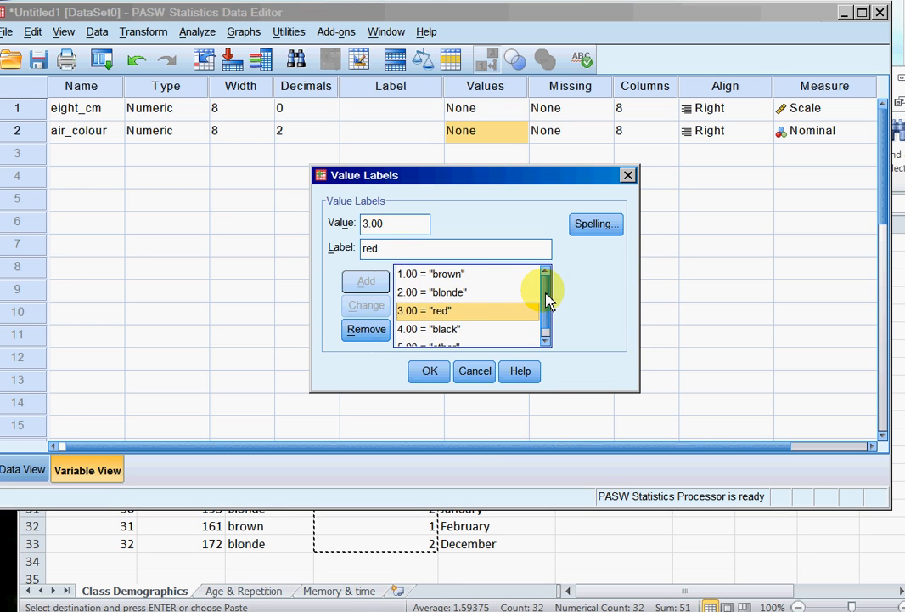
left_click(430, 374)
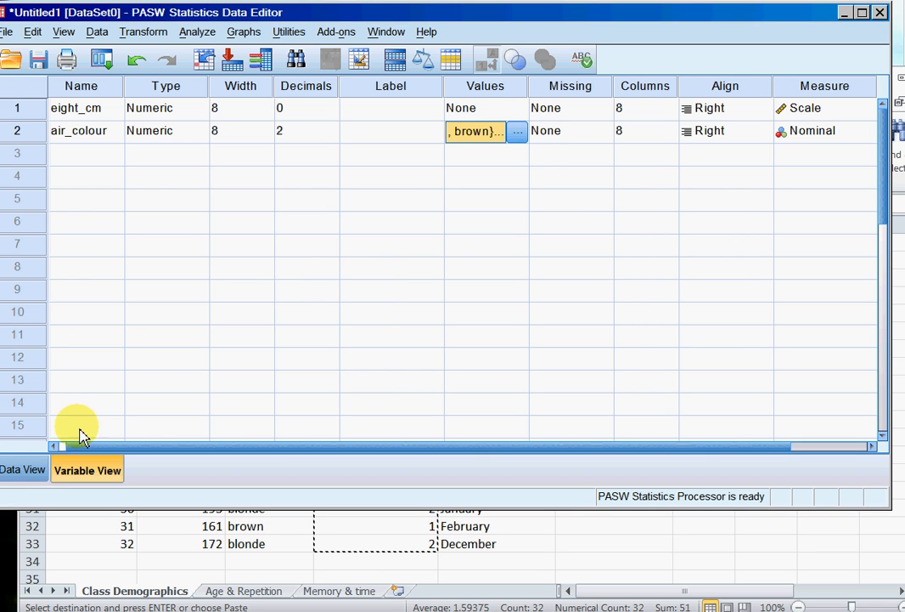
Return to the data values and widen the Height_cm column
left_click(24, 470)
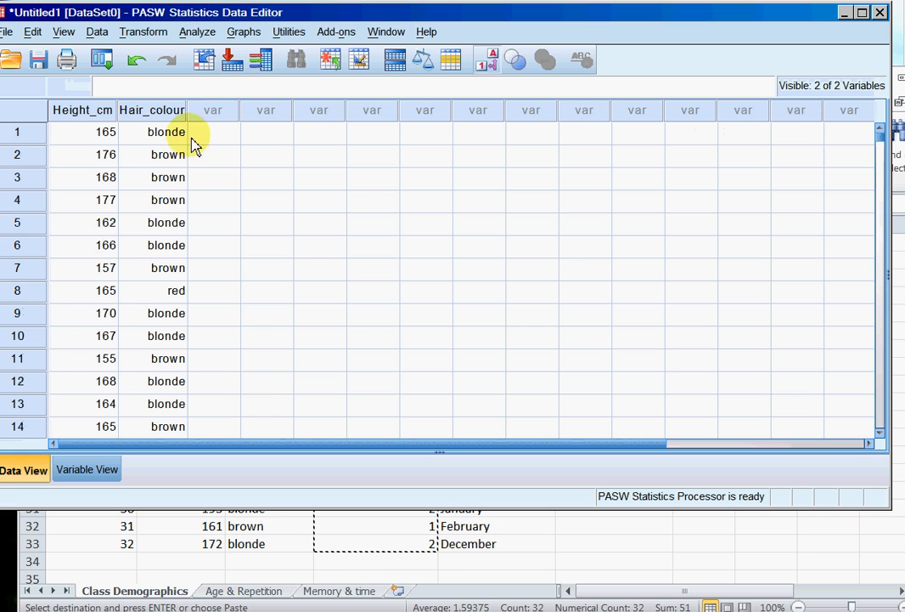
left_click_drag(117, 117, 163, 112)
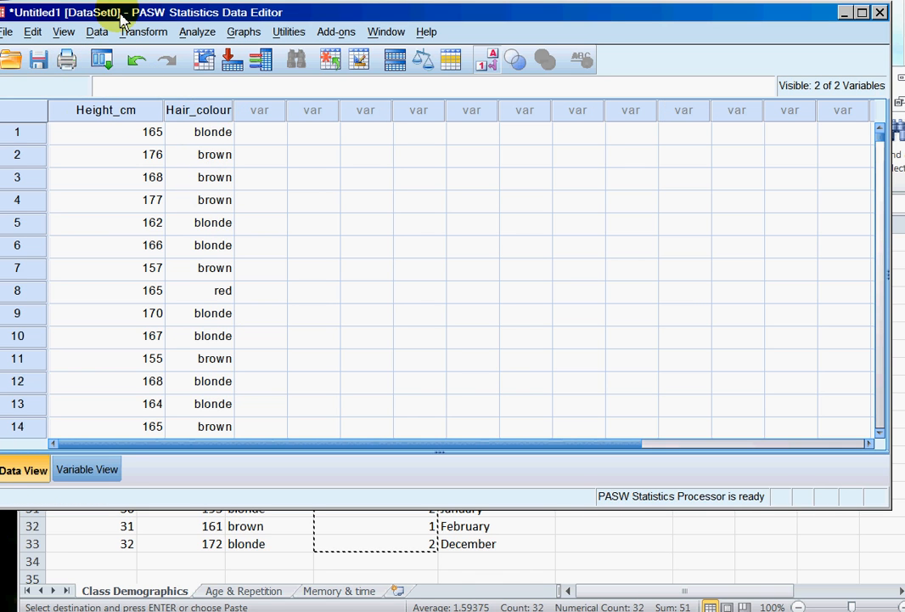
Turn the value labels off to show the numeric hair colour codes, and turn them back on
left_click_drag(115, 10, 133, 6)
left_click(83, 28)
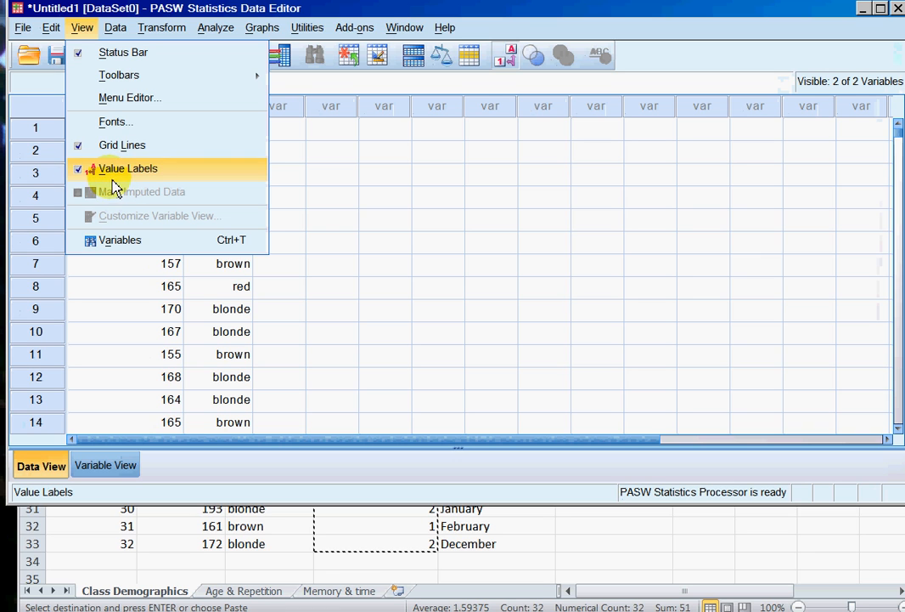
left_click(82, 176)
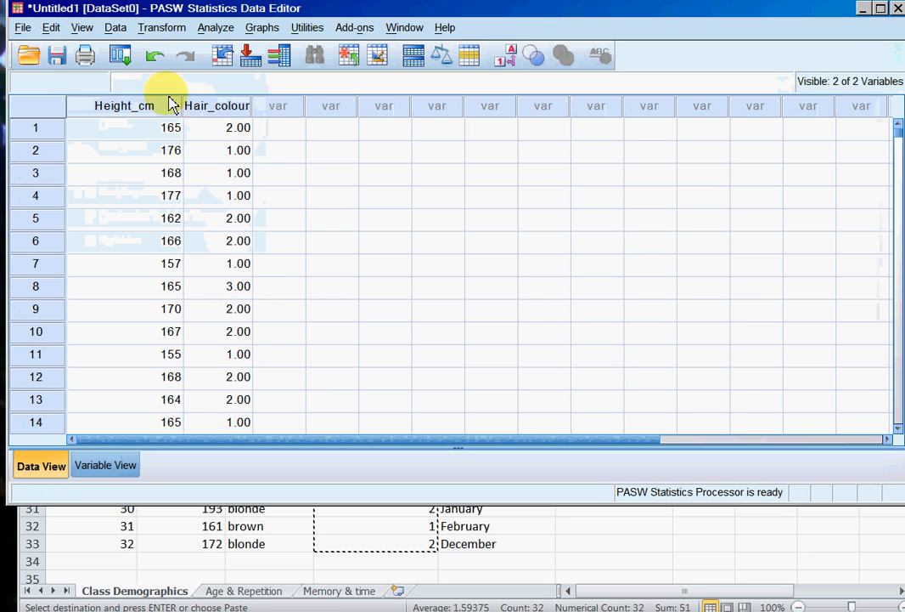
left_click(83, 29)
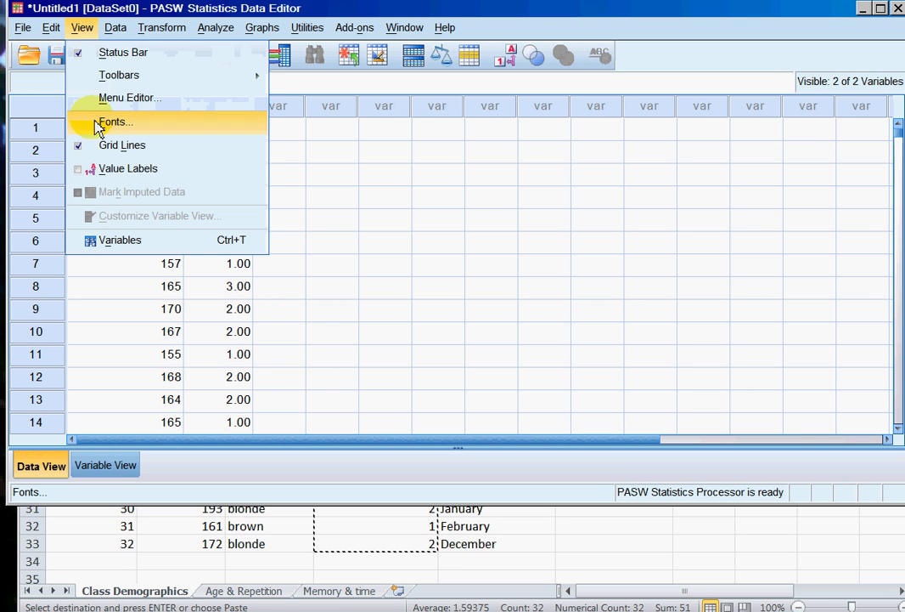
left_click(80, 176)
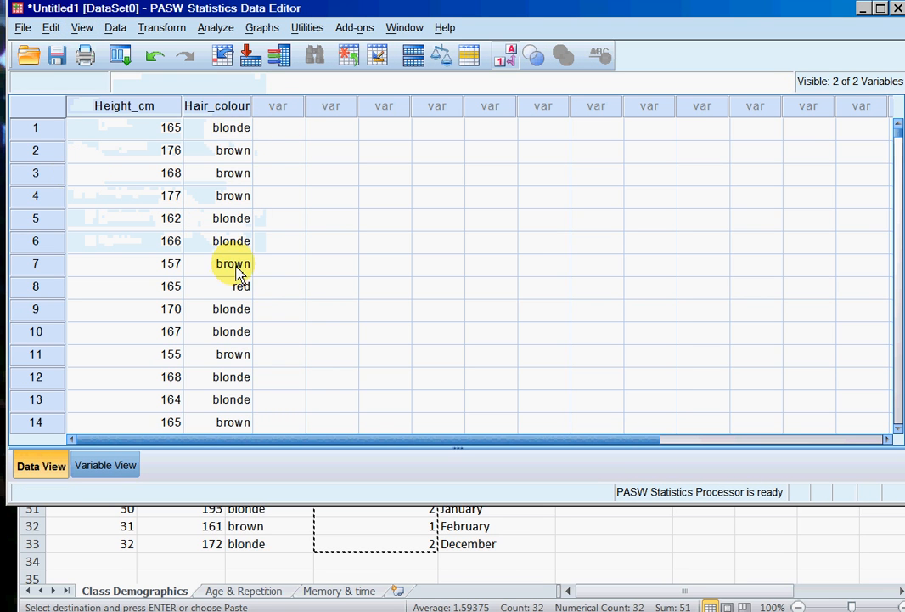
Narrow the Height_cm column slightly
left_click_drag(182, 111, 168, 111)
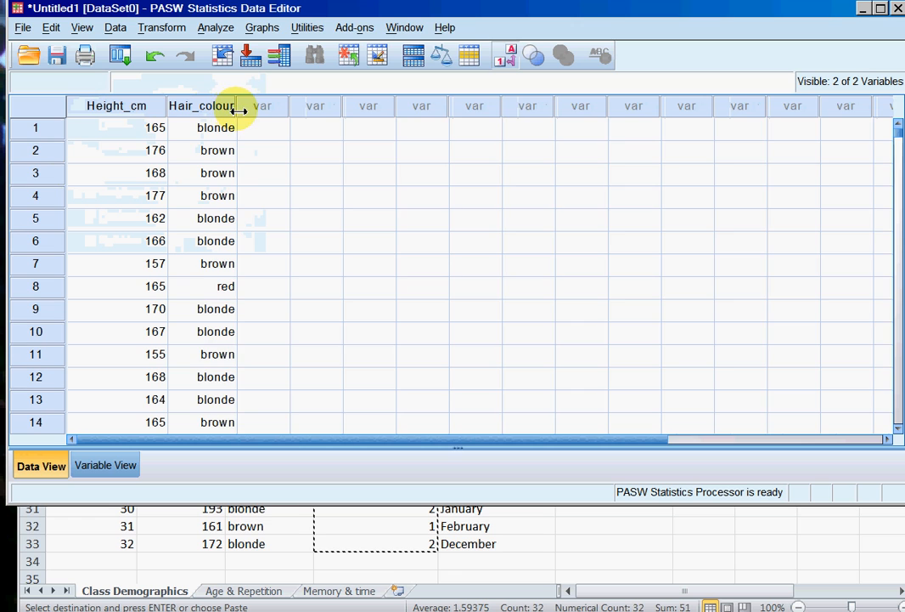
Widen the Hair_colour column slightly so its full name fits in the header
left_click_drag(239, 111, 253, 111)
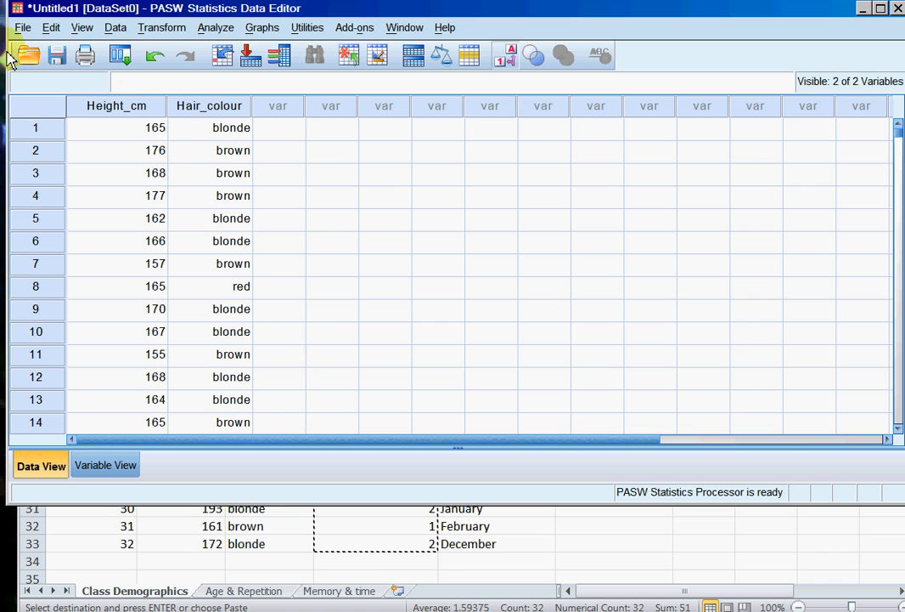
Save the dataset as ClassDemographics in PASW Statistics (*.sav) format in the Statistics work folder on Local Disk (C:)
left_click(26, 29)
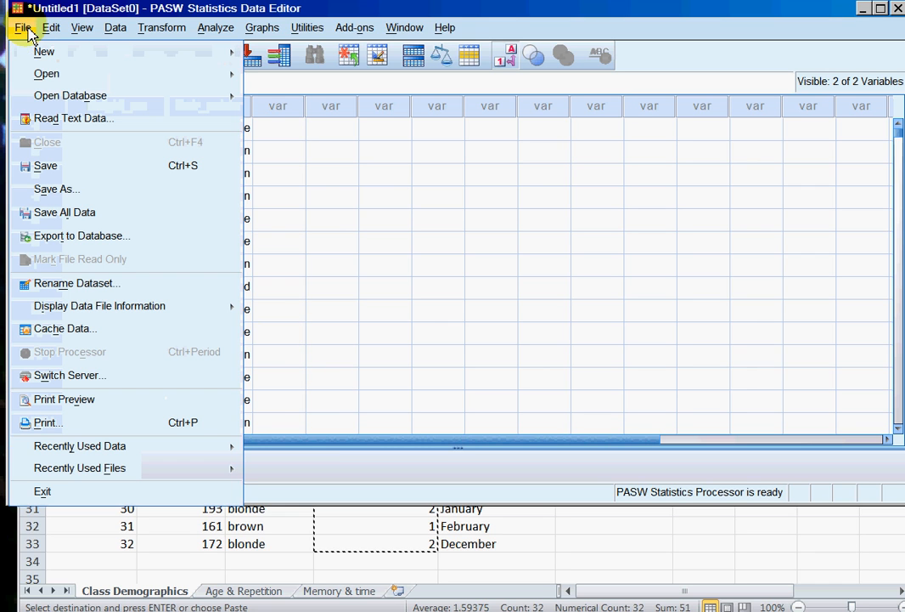
left_click(82, 196)
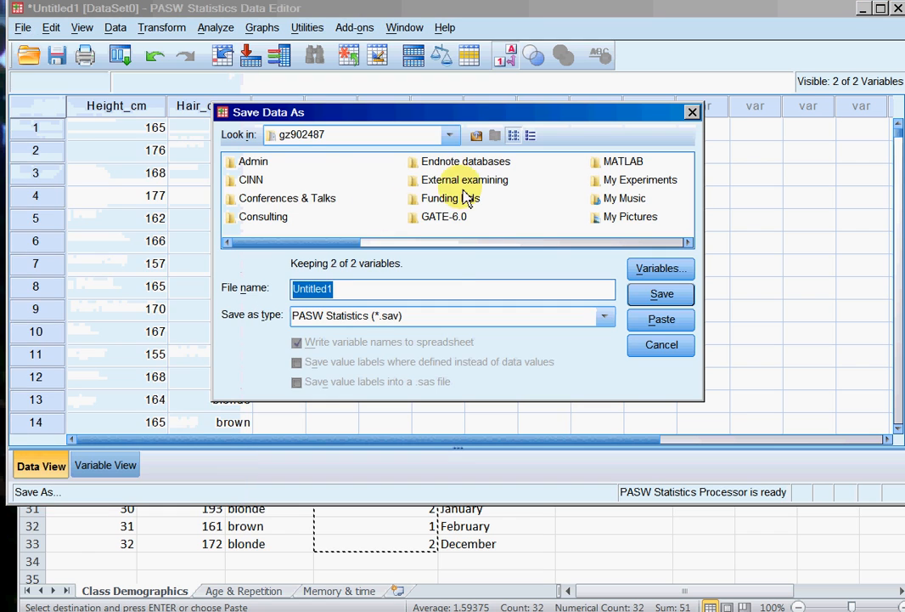
left_click(448, 135)
left_click_drag(457, 247, 452, 138)
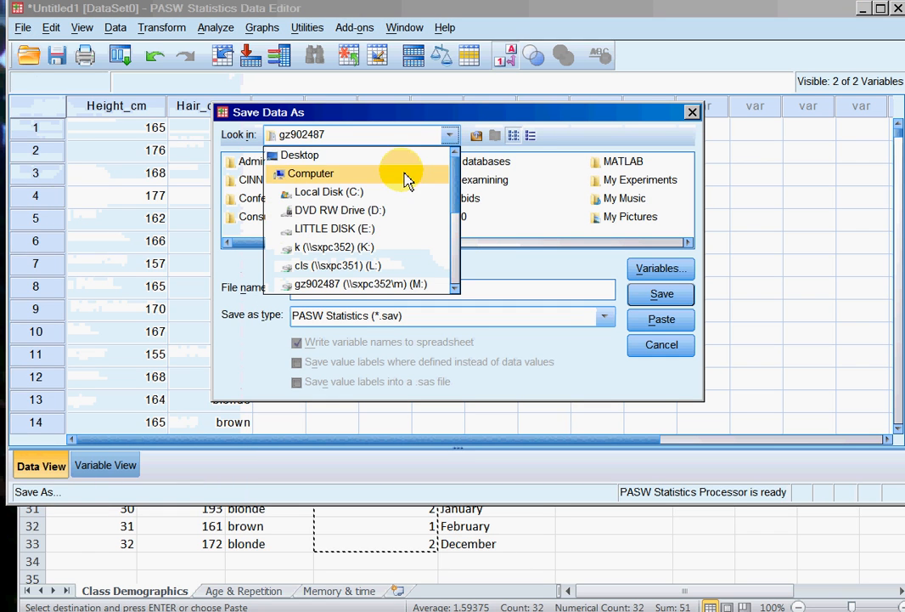
left_click(385, 195)
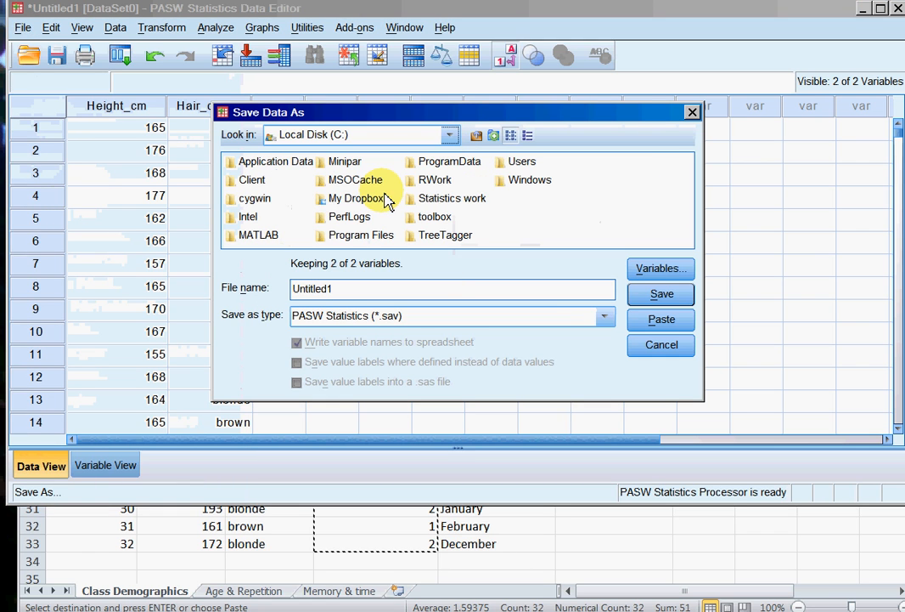
double_click(463, 199)
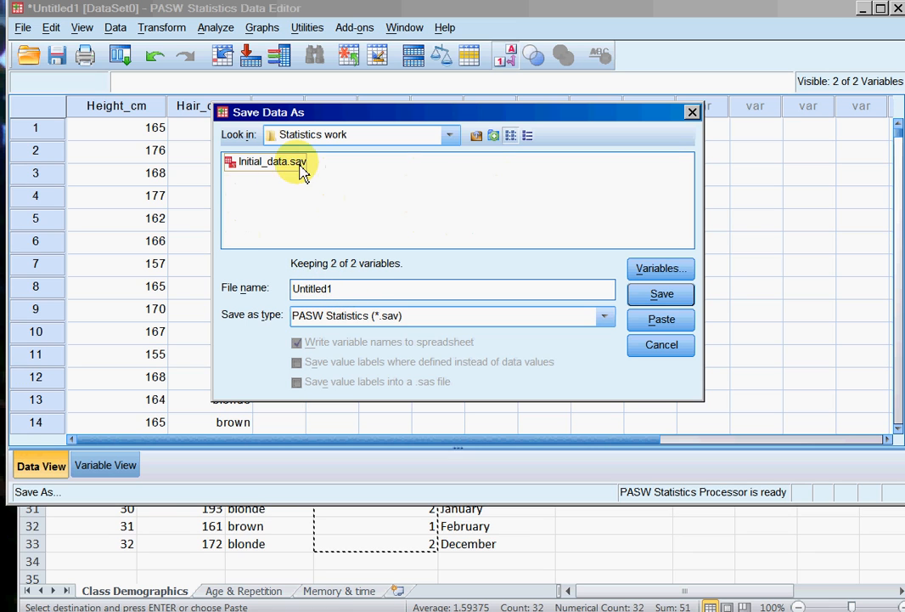
left_click_drag(351, 293, 286, 297)
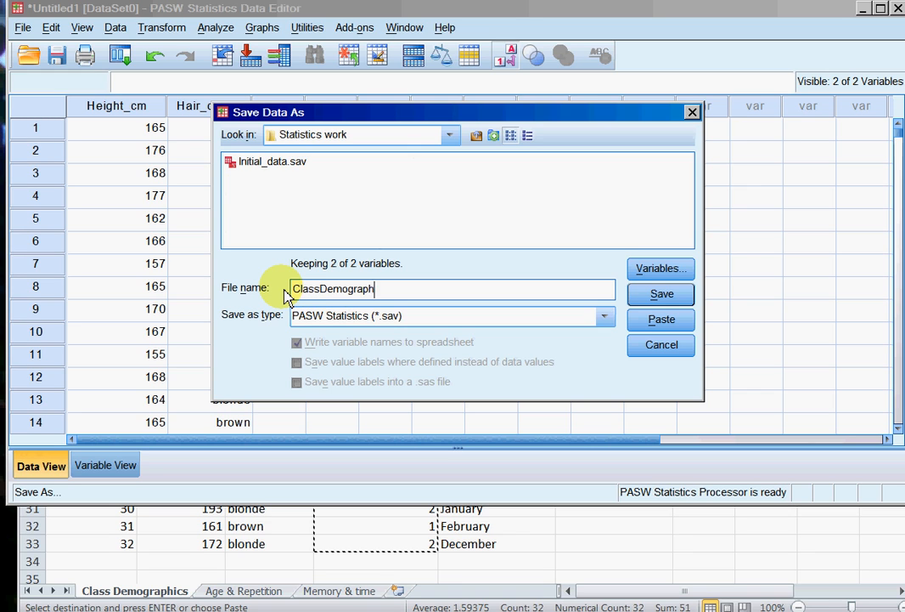
left_click(656, 298)
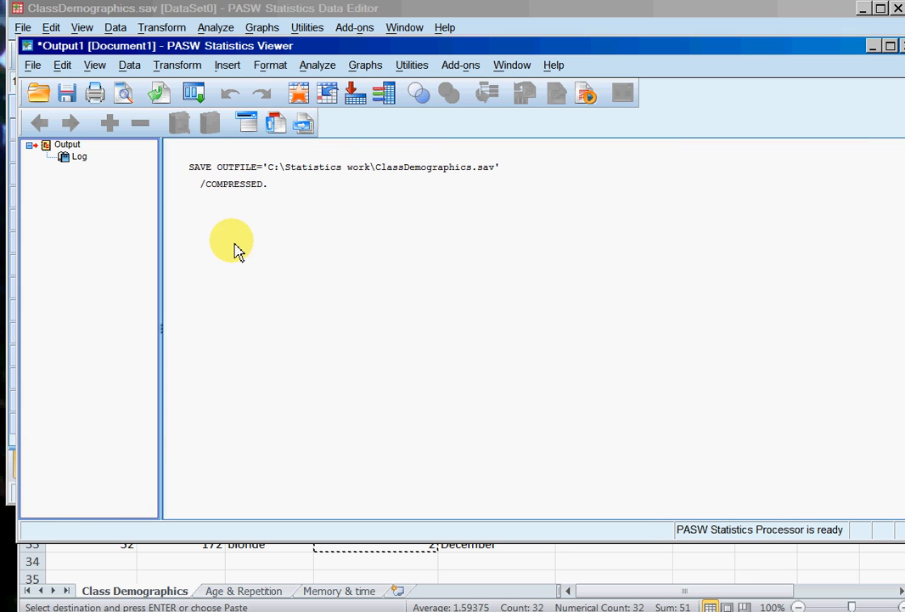
Save the output document as ClassDemographics in Viewer Files (*.spv) format in the Statistics work folder on Local Disk (C:)
left_click(33, 64)
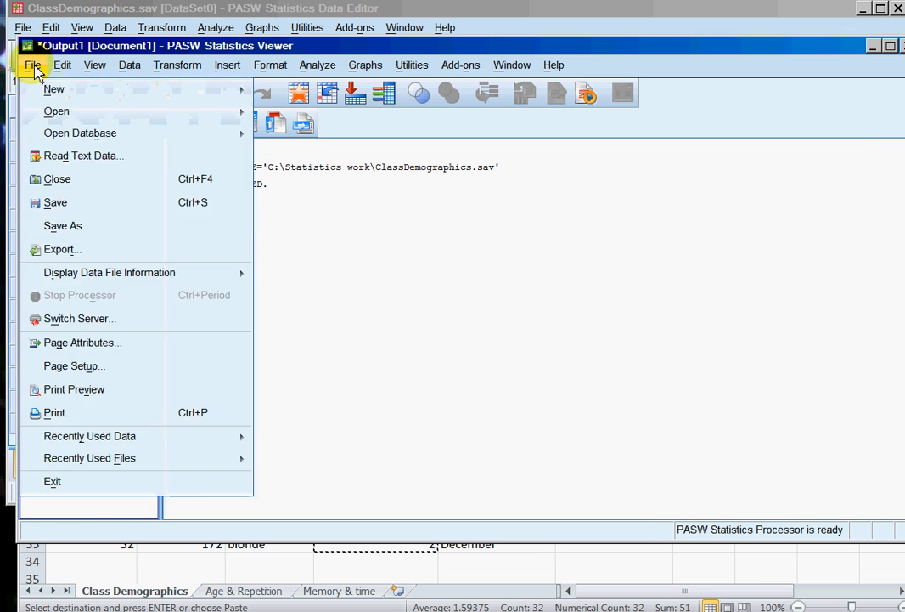
left_click(65, 226)
left_click(462, 184)
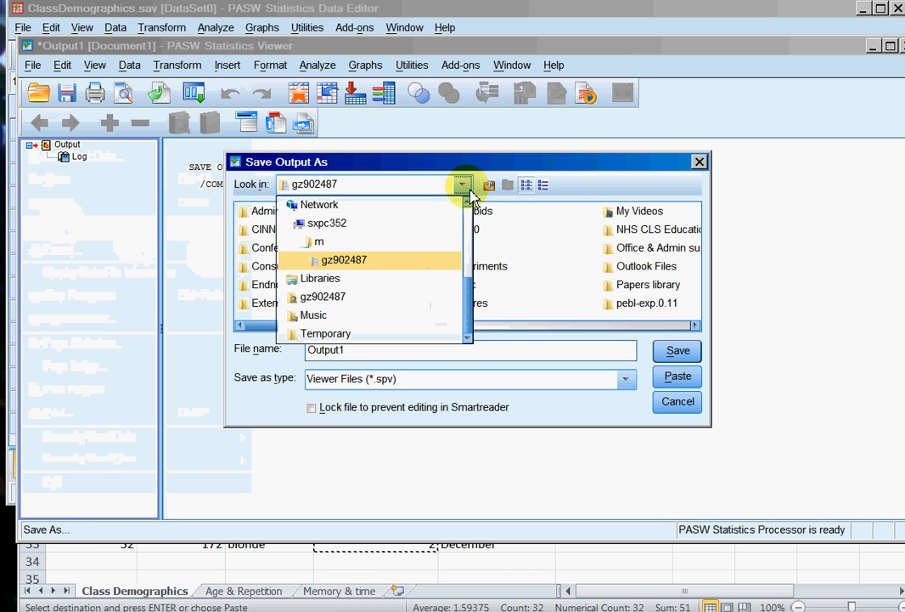
left_click_drag(465, 303, 467, 182)
left_click(393, 245)
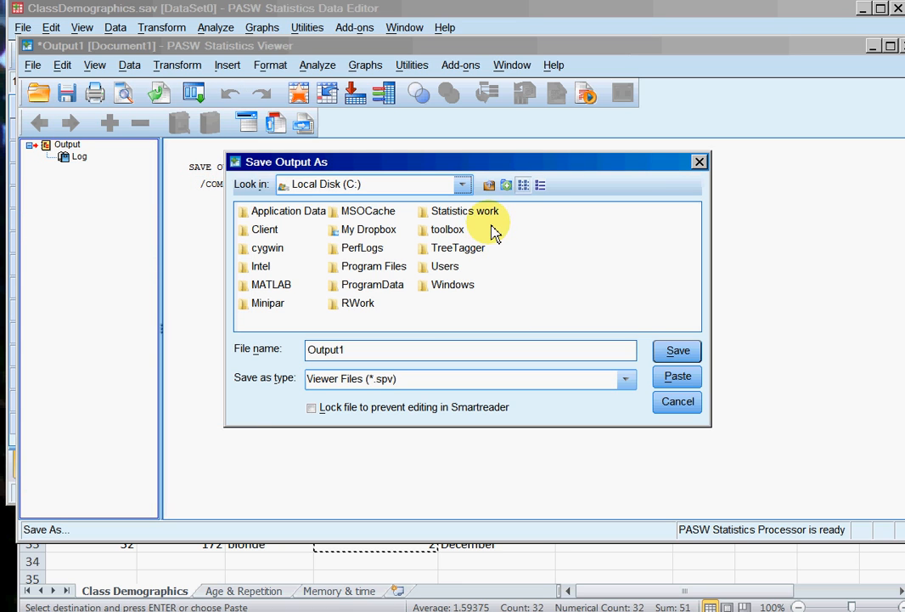
double_click(465, 212)
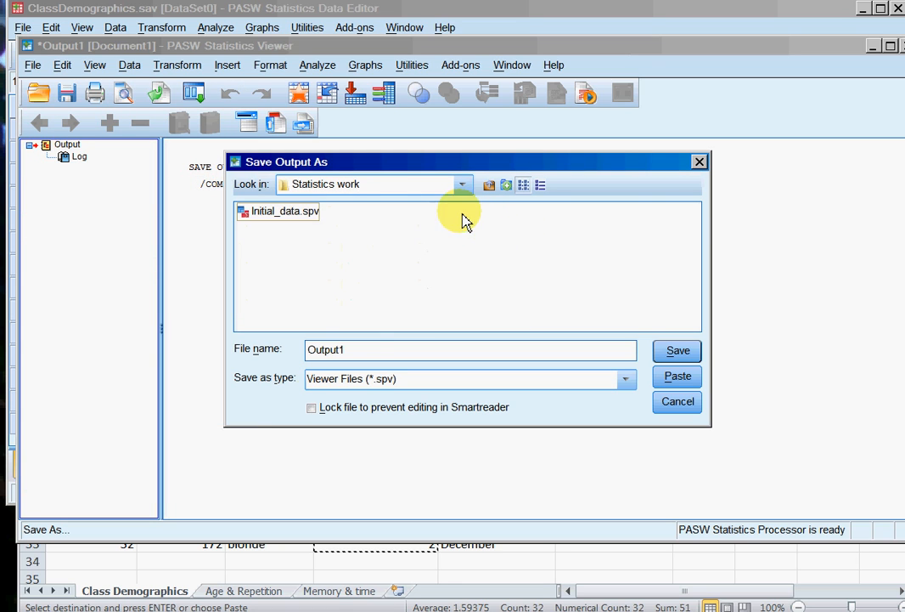
left_click_drag(370, 354, 300, 357)
type("ClassDemographics")
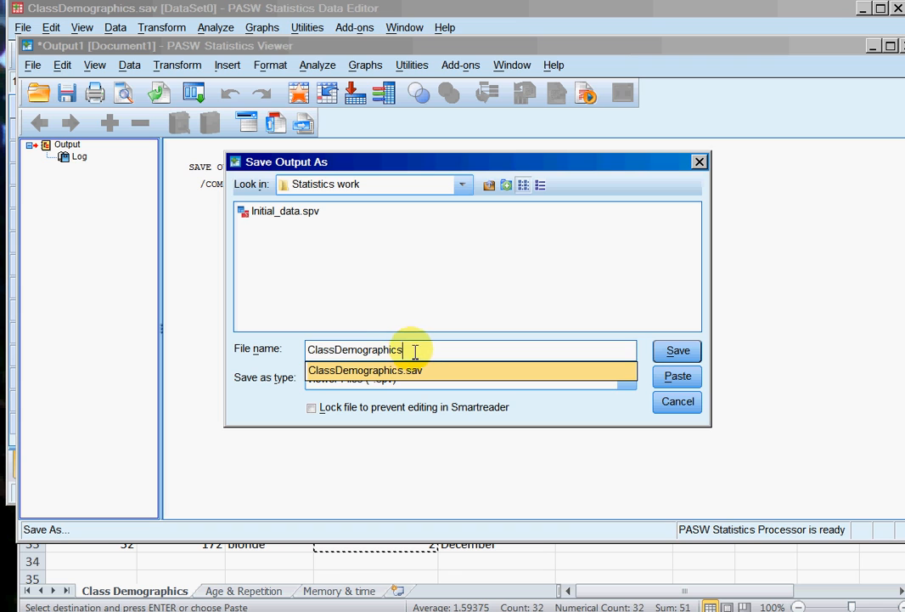
left_click(675, 351)
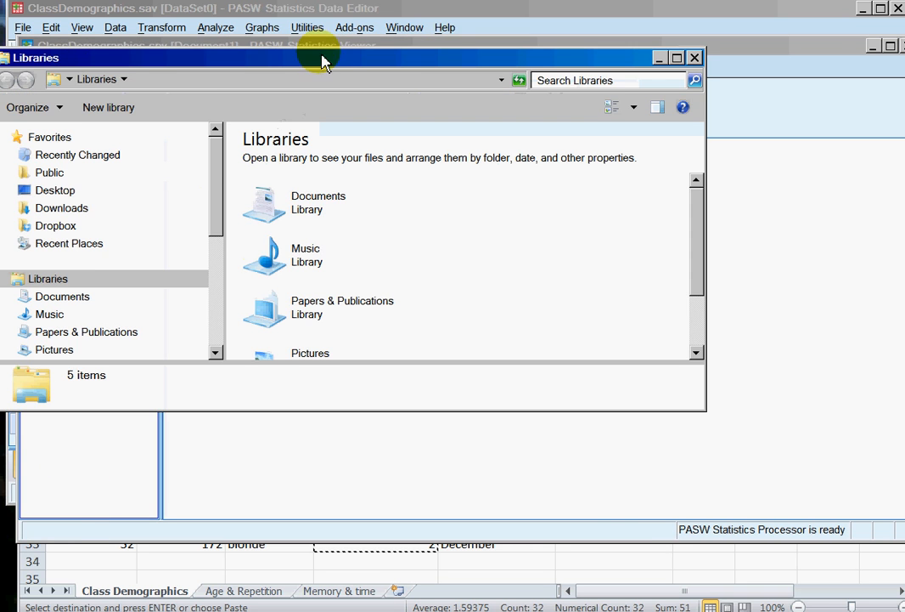
Browse to C:\Statistics work in Windows Explorer, sort the files by type to check the saved ClassDemographics files, and close the window
left_click_drag(346, 66, 494, 41)
left_click_drag(380, 161, 378, 238)
left_click(274, 227)
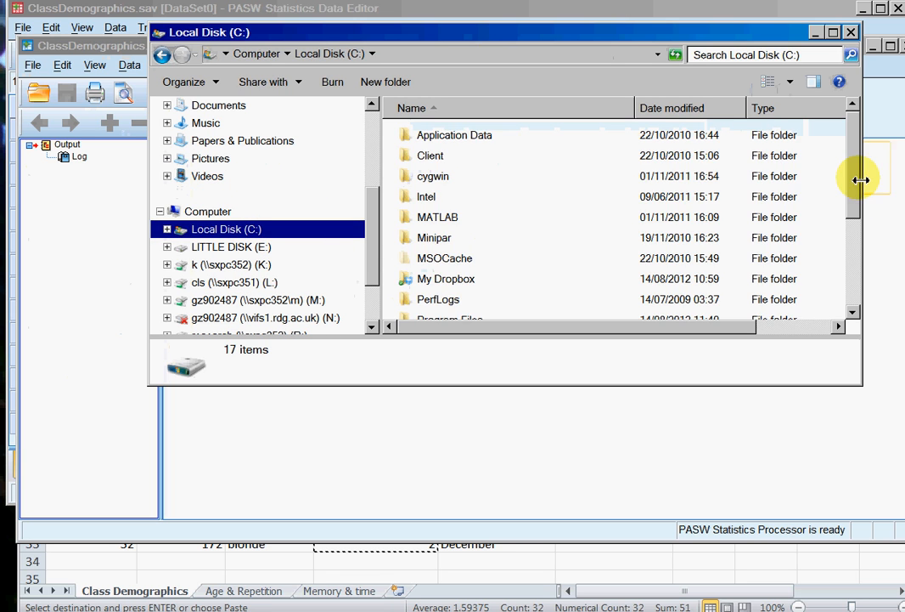
left_click_drag(855, 186, 835, 268)
double_click(449, 225)
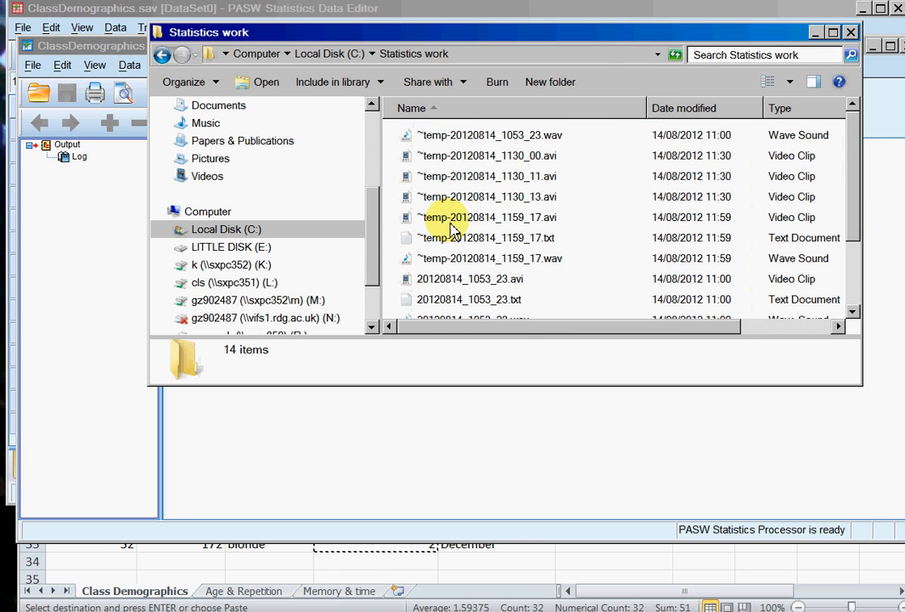
left_click(779, 110)
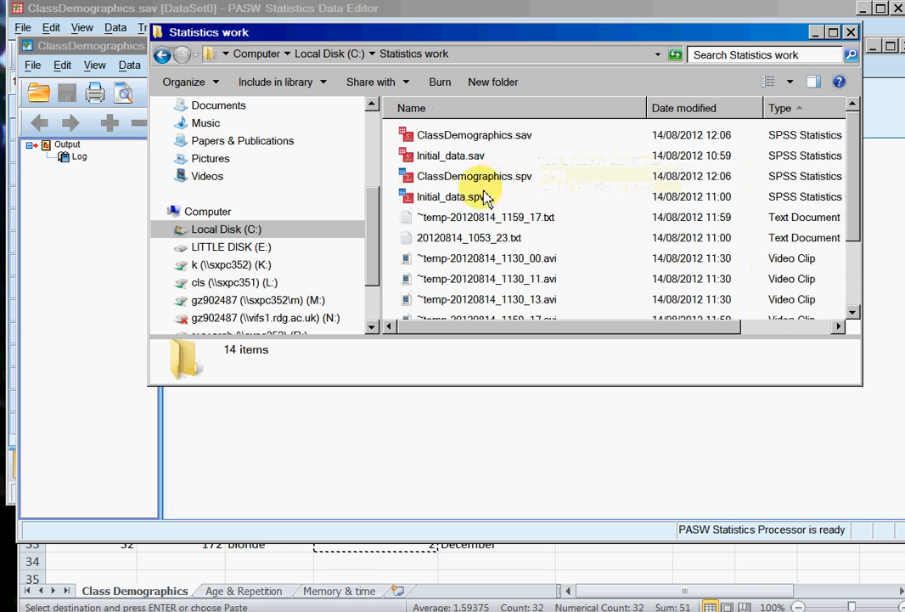
left_click(851, 33)
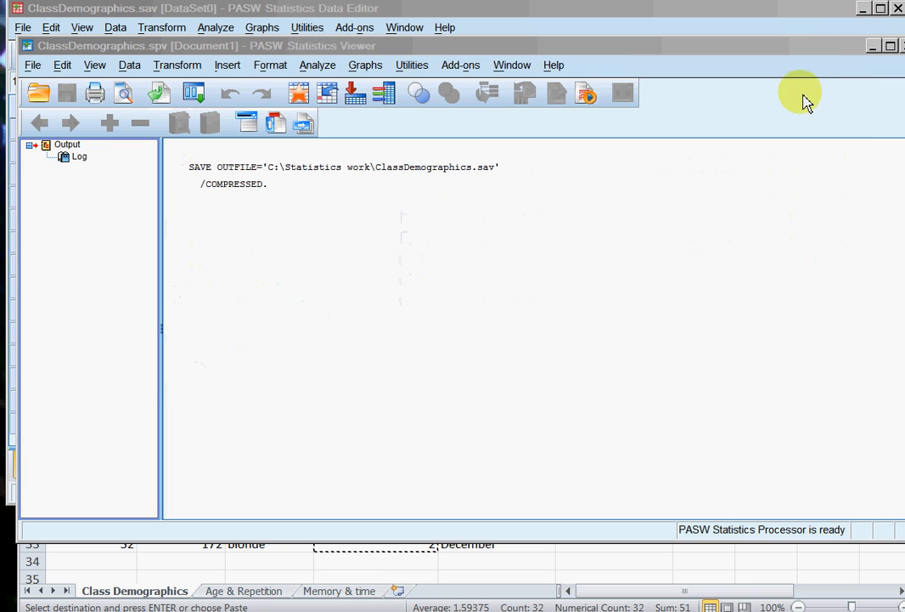
Put the output viewer out of the way and reposition the Data Editor window so it fits on the screen
left_click(890, 44)
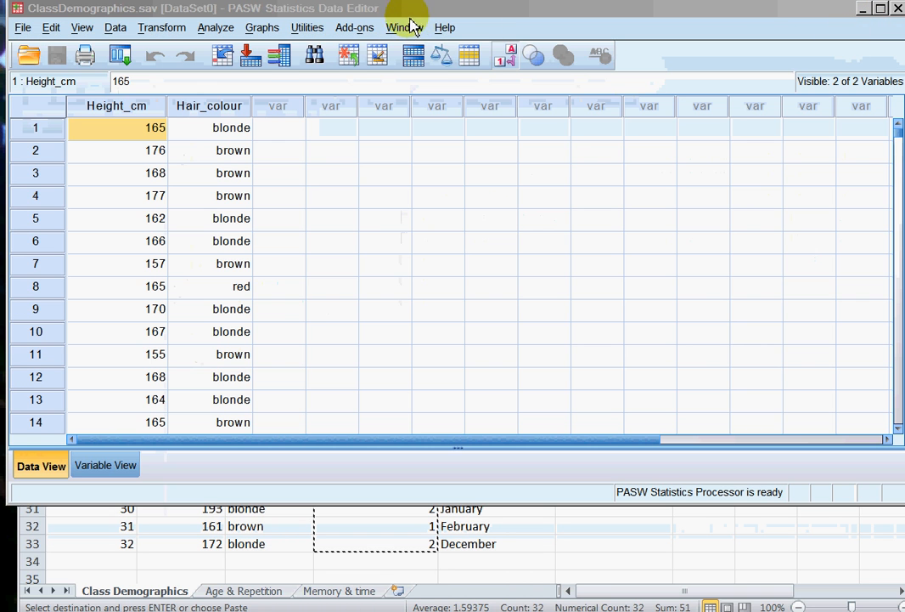
left_click_drag(403, 8, 404, 30)
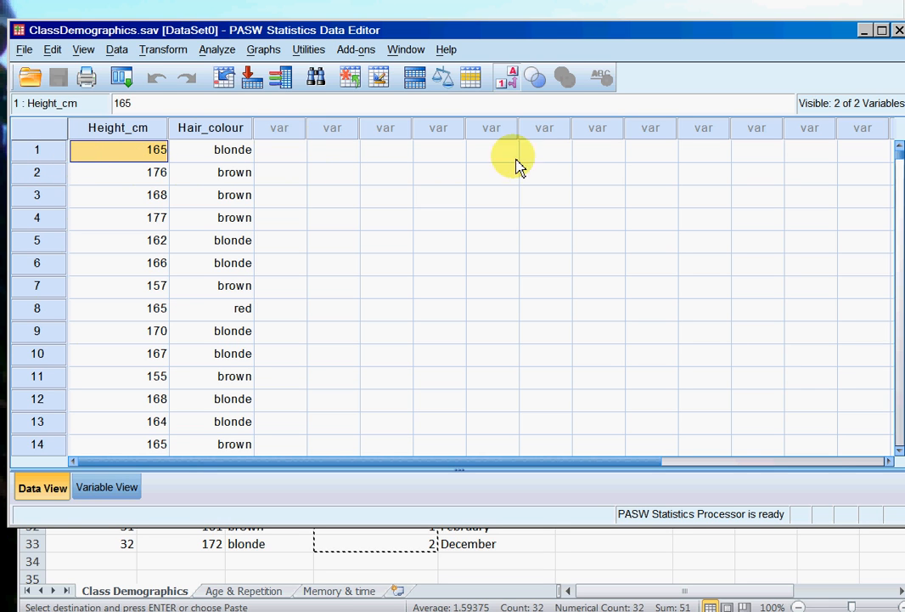
left_click_drag(524, 36, 515, 36)
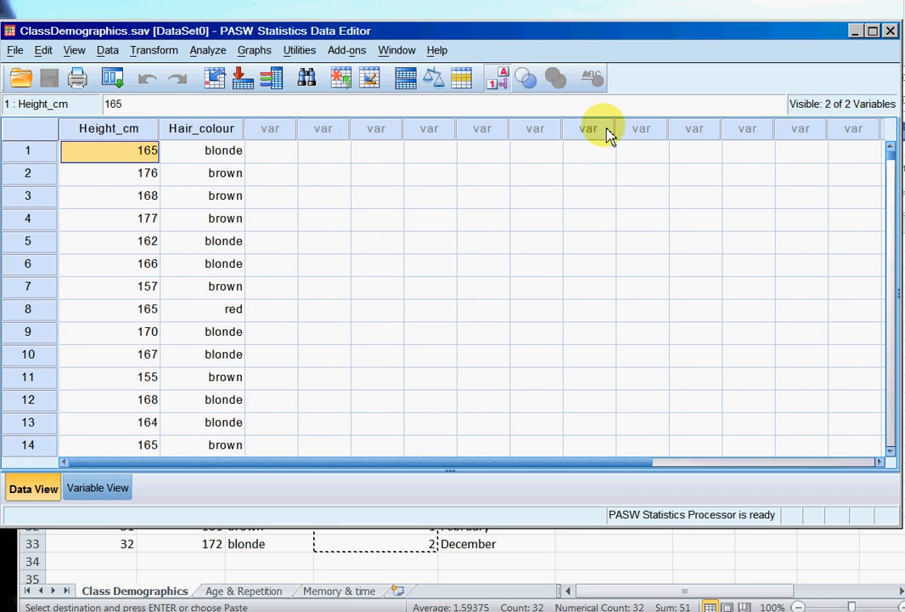
left_click_drag(641, 35, 644, 37)
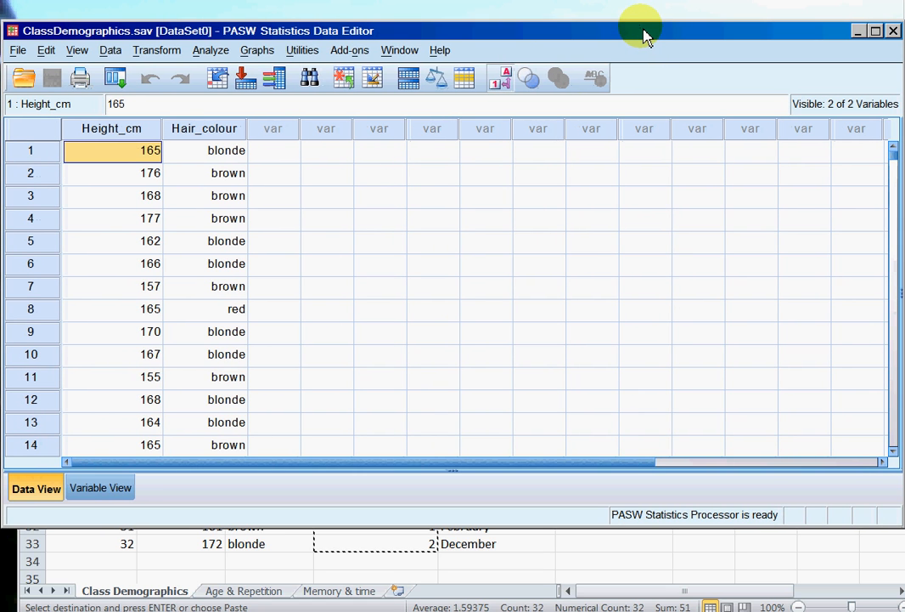